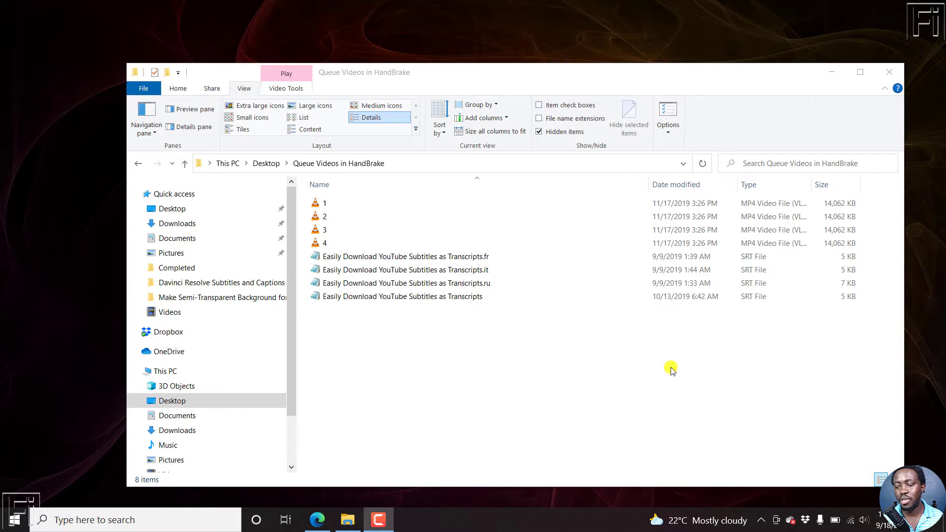
- Launch HandBrake from the Recent list in Windows search
click(131, 522)
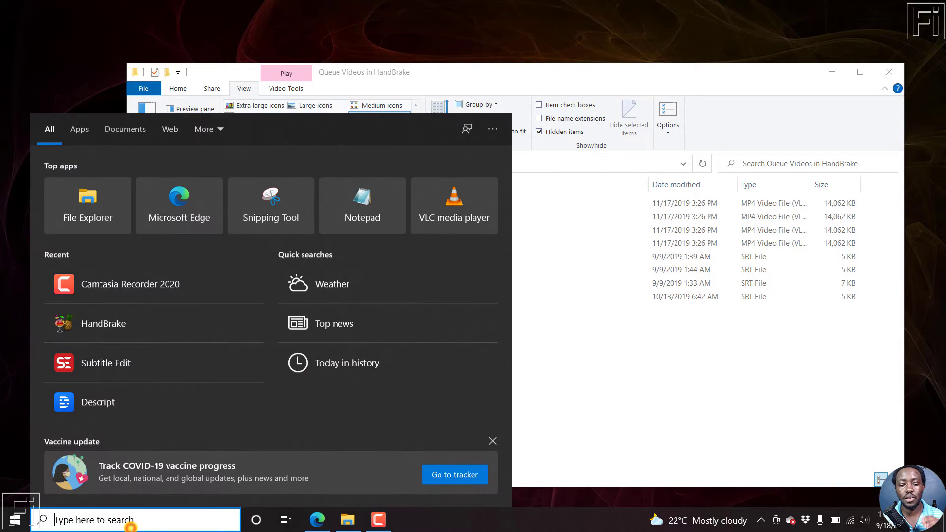
click(130, 327)
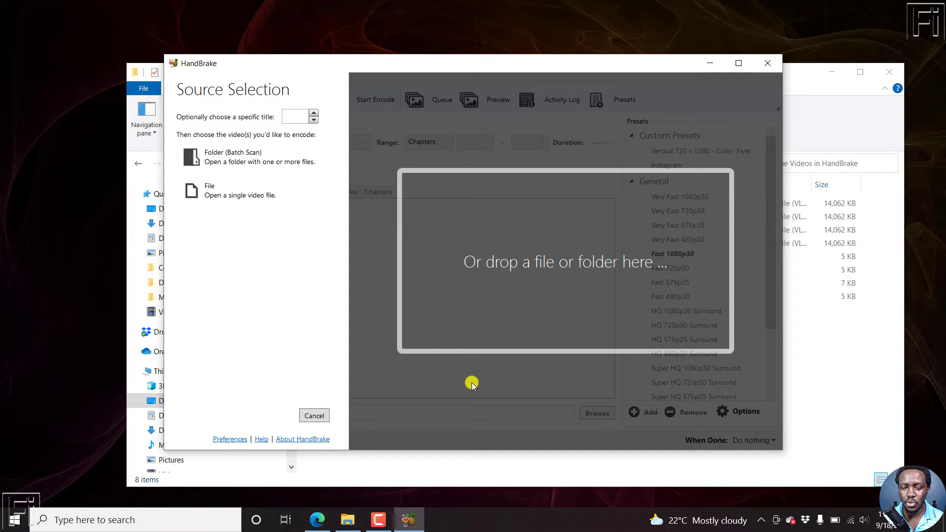
- Shift HandBrake left and check its About page showing version 1.3.3, then return to Source Selection
drag(368, 62, 259, 52)
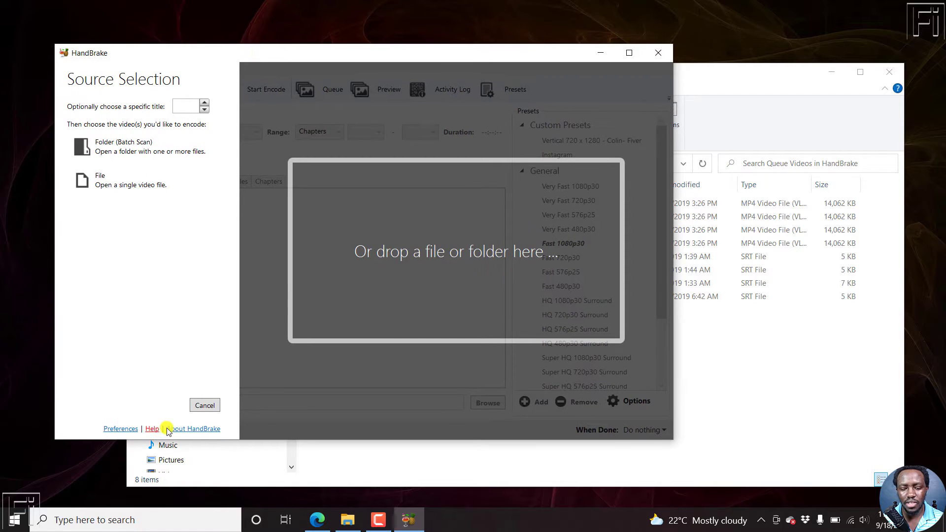
click(167, 428)
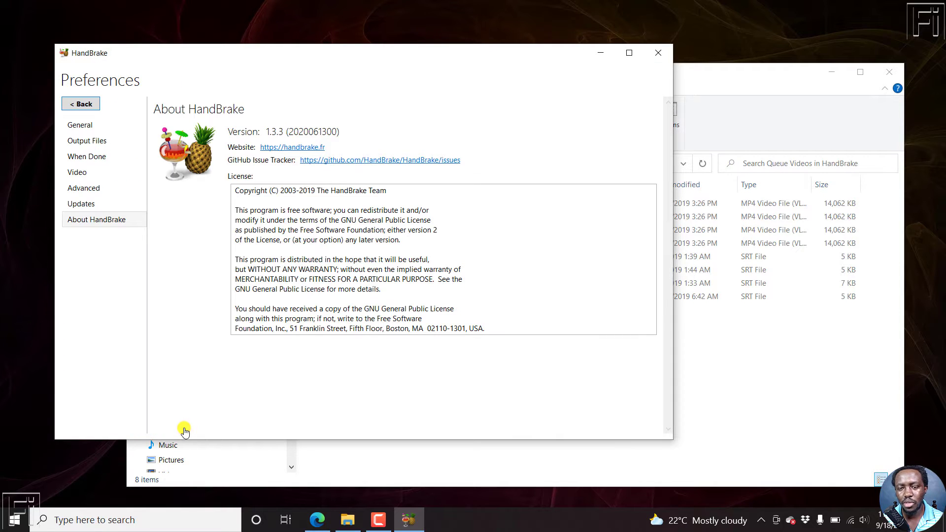
click(77, 102)
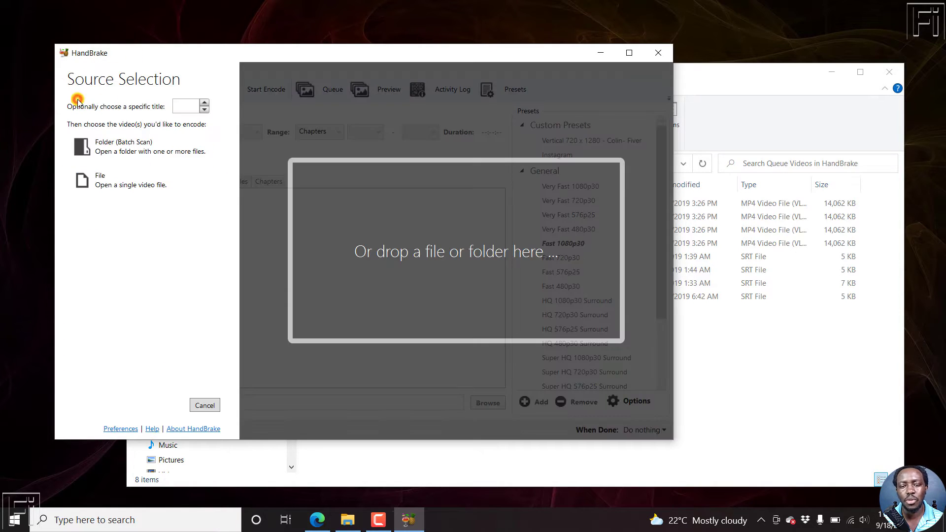
- Drag video 1 from the folder into HandBrake, loading the 1280x720 30 FPS source as 1-1.mp4
click(725, 75)
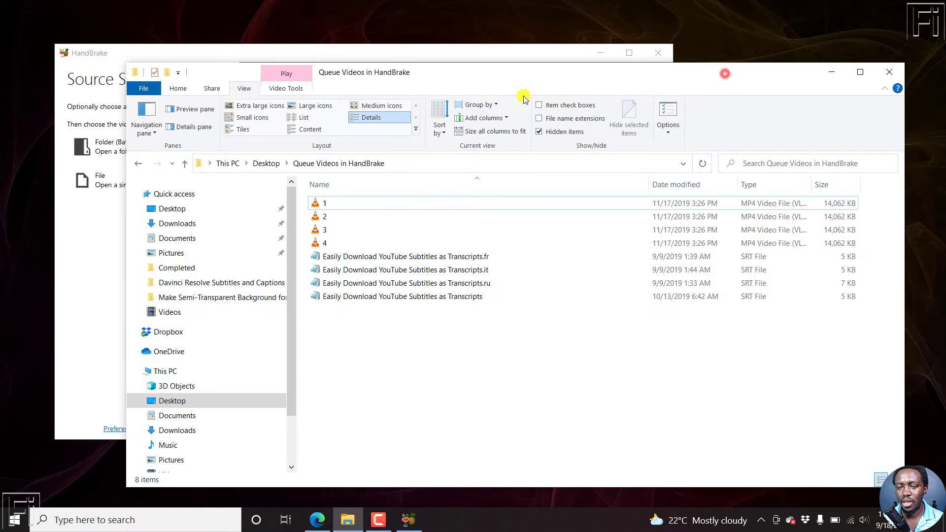
drag(401, 72, 728, 64)
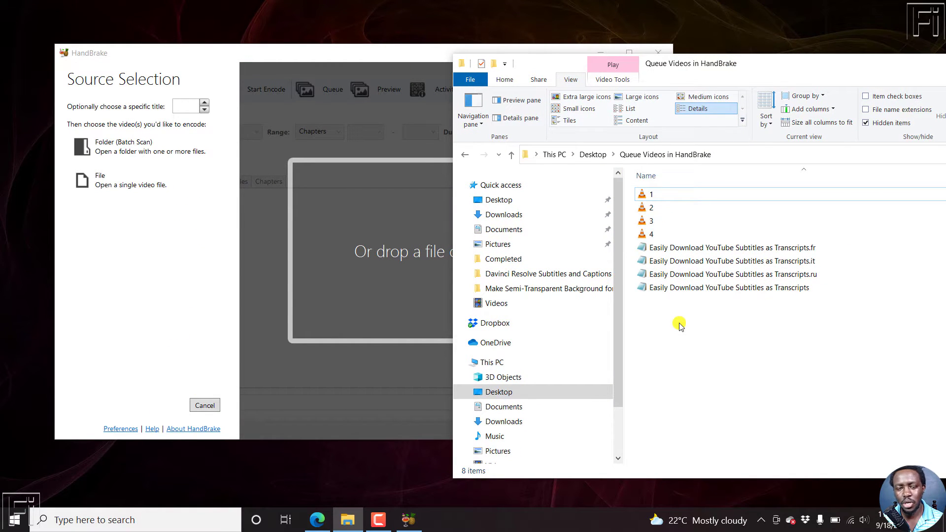
click(648, 195)
drag(648, 195, 387, 277)
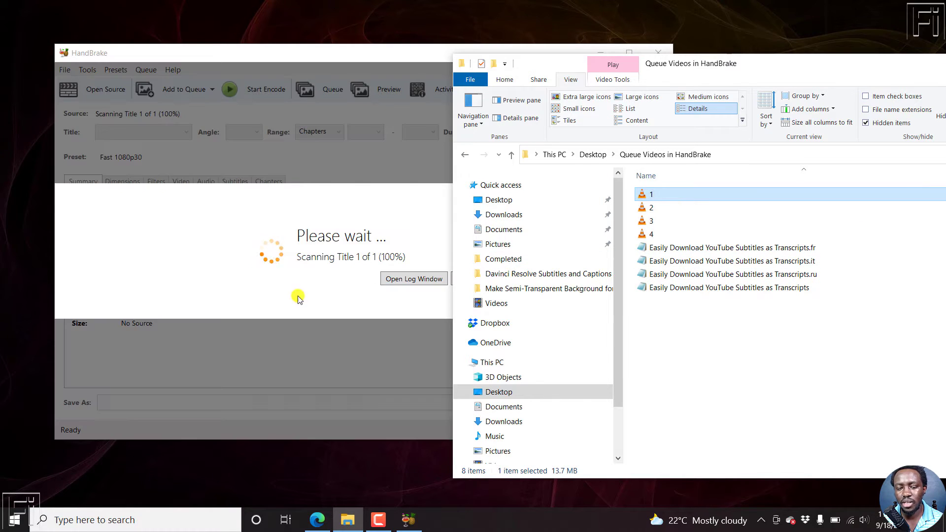
click(331, 56)
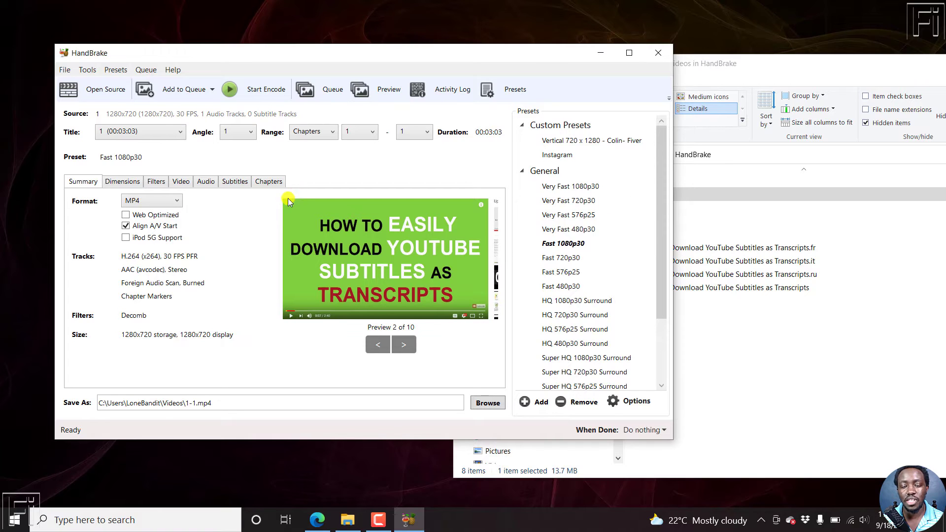
- Review video 1's Dimensions, Video and Audio tabs, including its 160 kbps AAC Stereo track
click(125, 183)
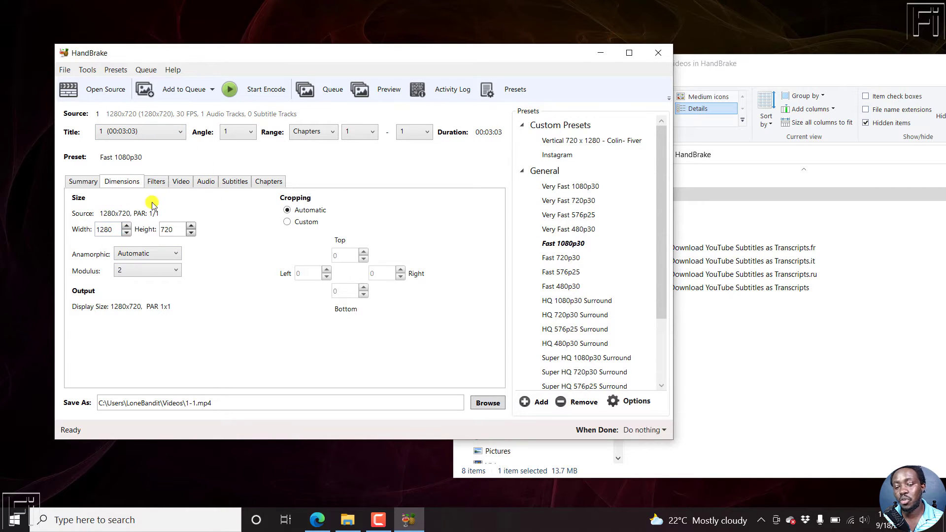
click(182, 182)
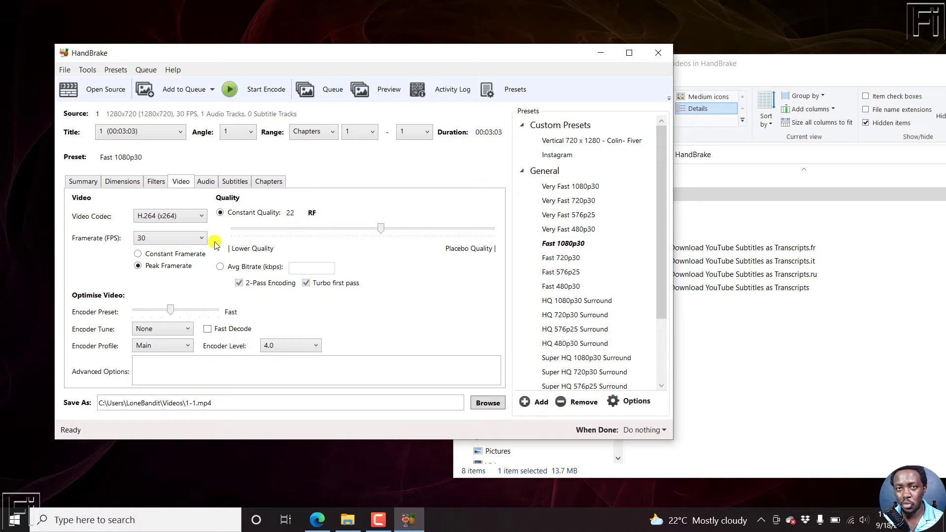
click(203, 182)
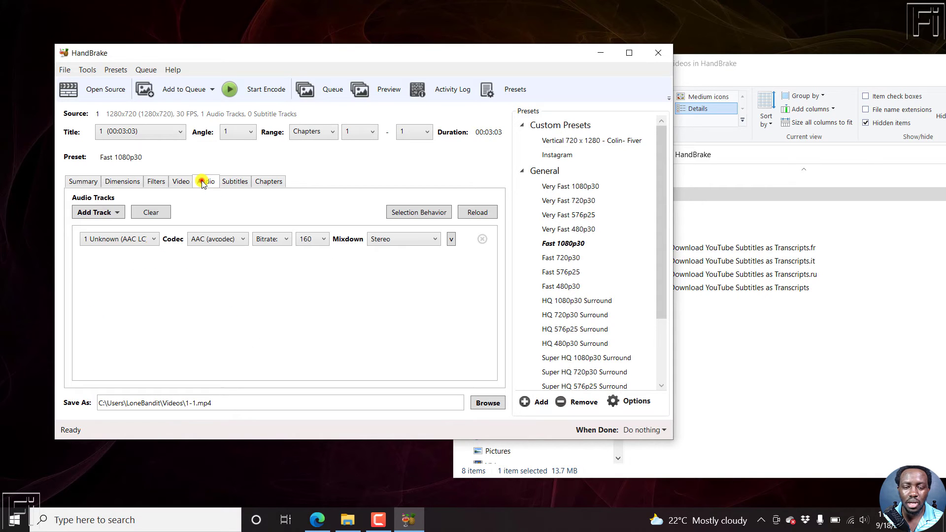
- Import the .fr SRT as a burned-in Francais subtitle track and queue video 1
click(236, 182)
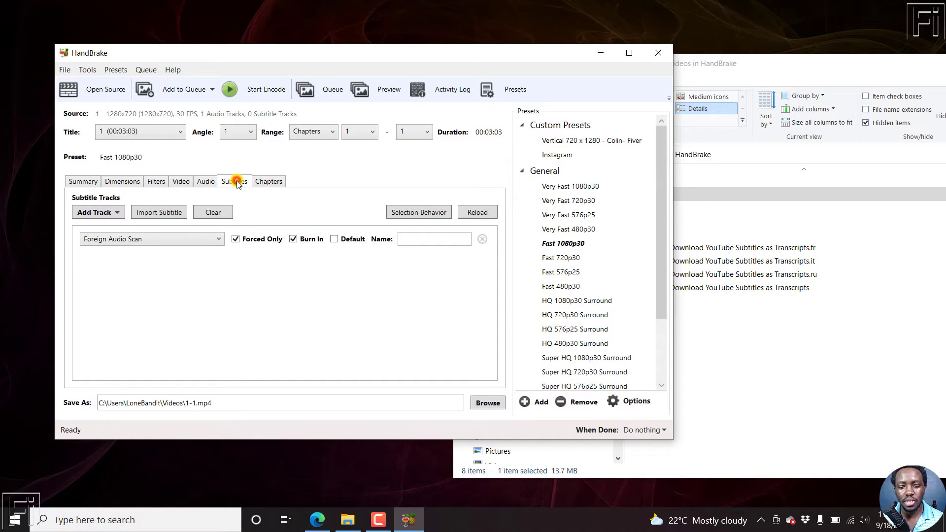
click(165, 211)
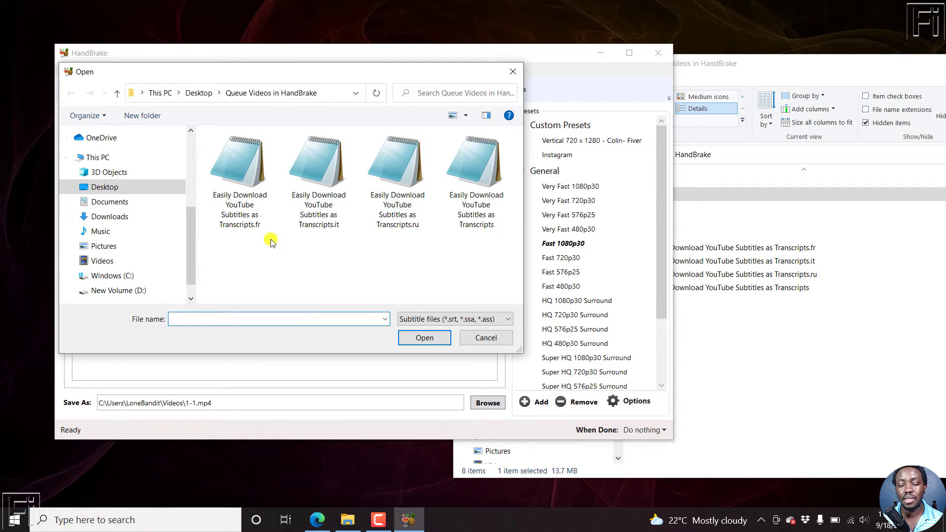
click(252, 198)
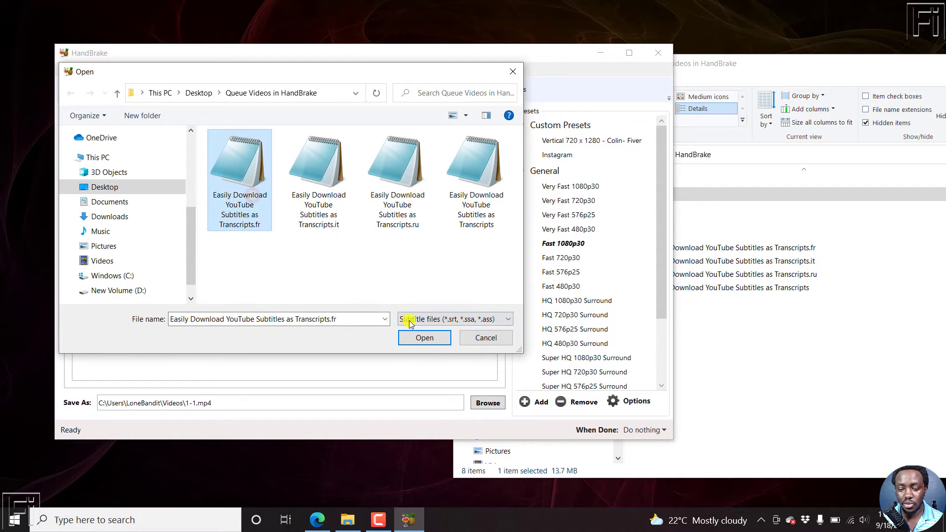
click(425, 338)
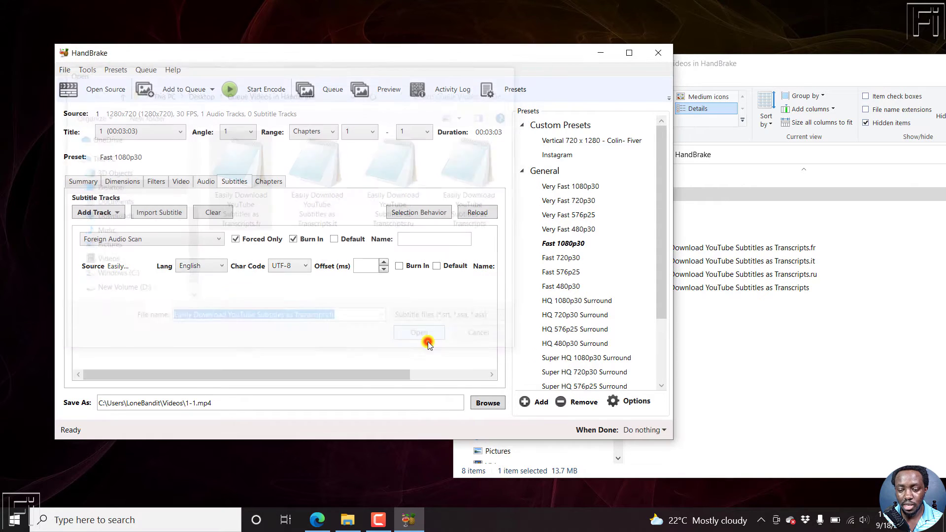
click(193, 265)
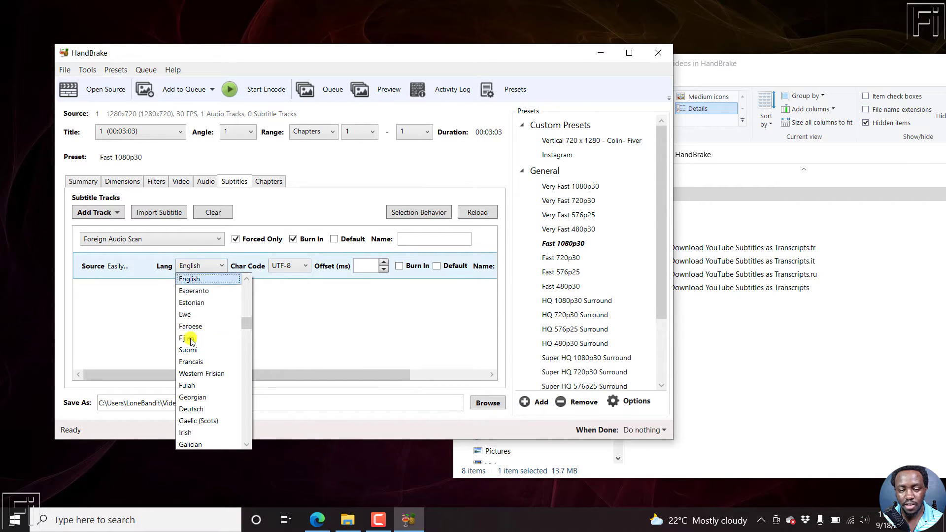
click(206, 363)
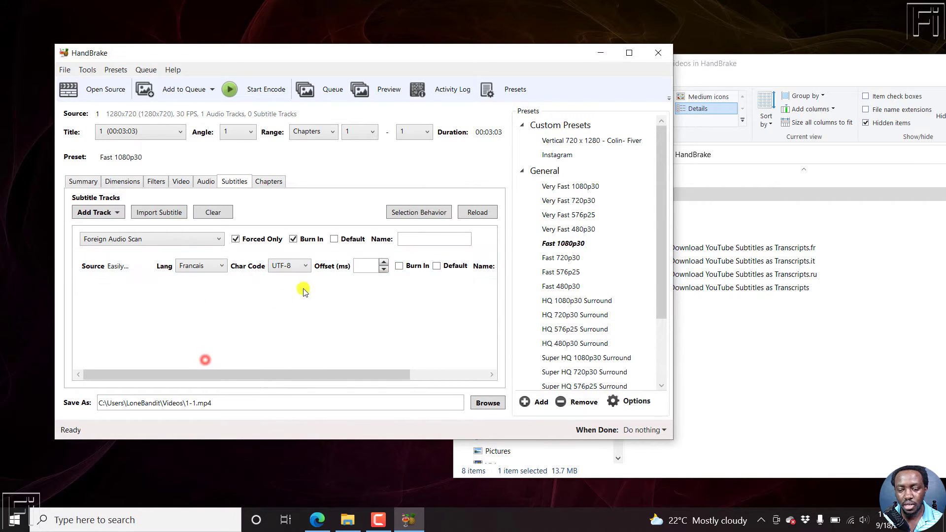
click(399, 267)
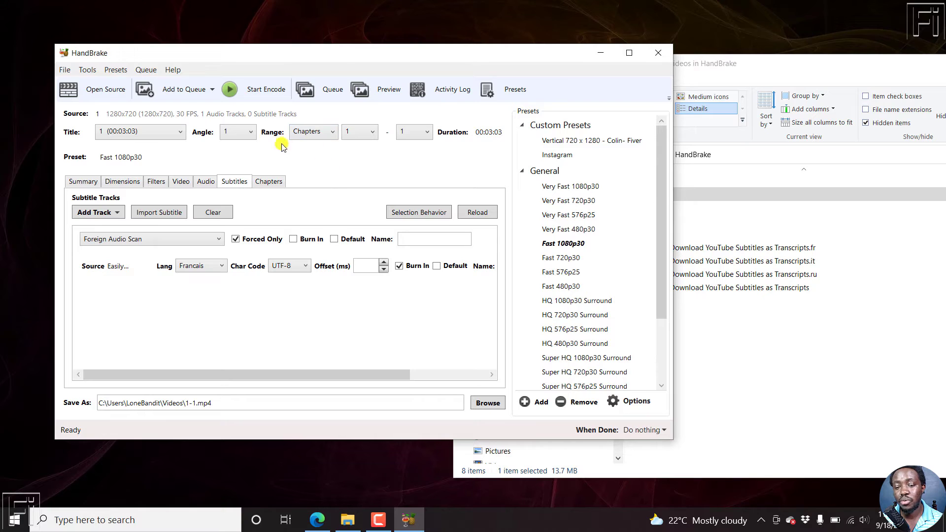
click(181, 90)
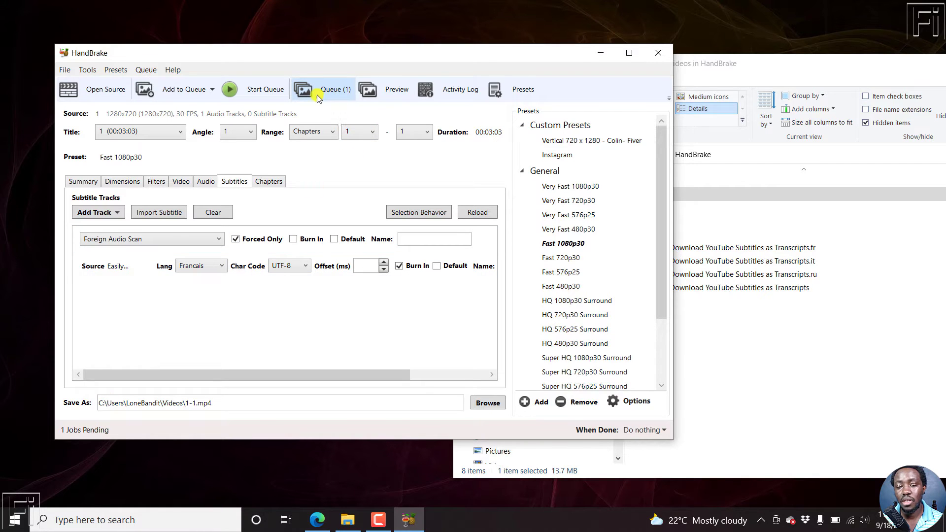
- Load video 2 from the folder as HandBrake's new source, output 2-1.mp4
click(70, 91)
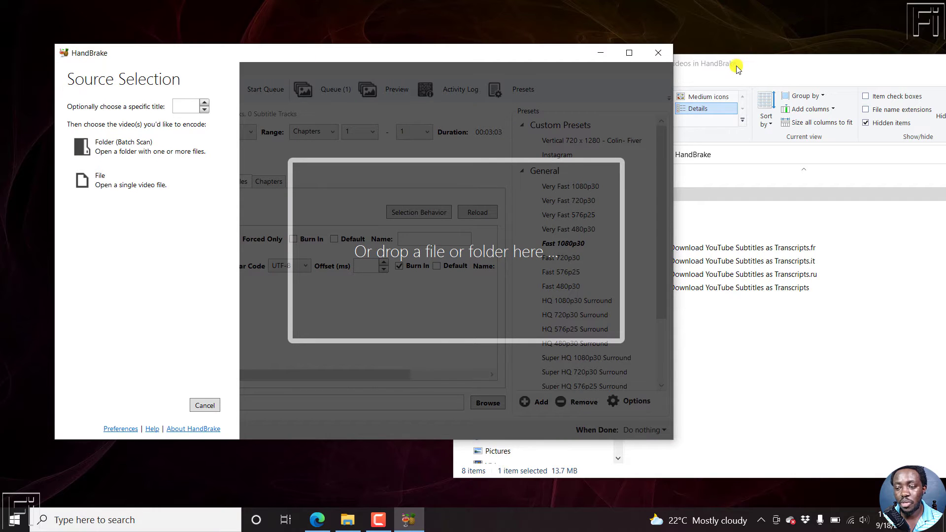
click(737, 67)
click(658, 207)
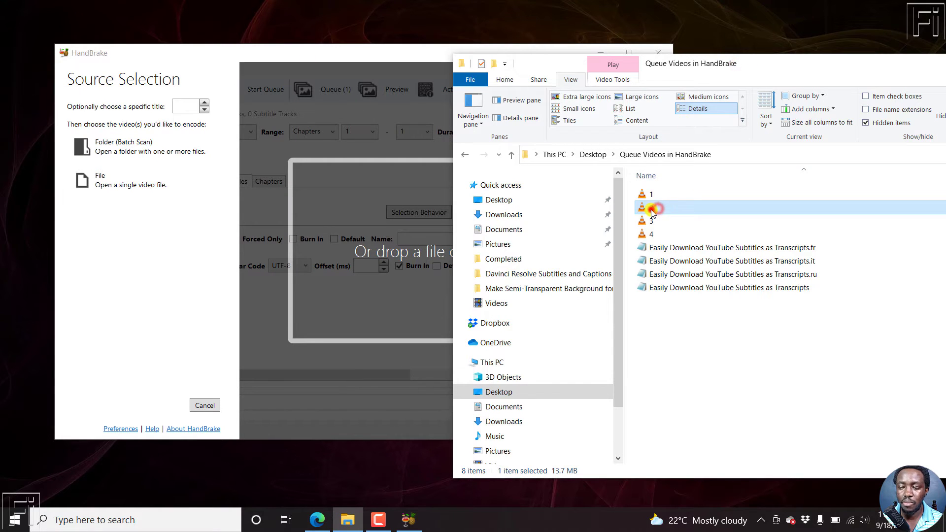
drag(652, 211, 414, 248)
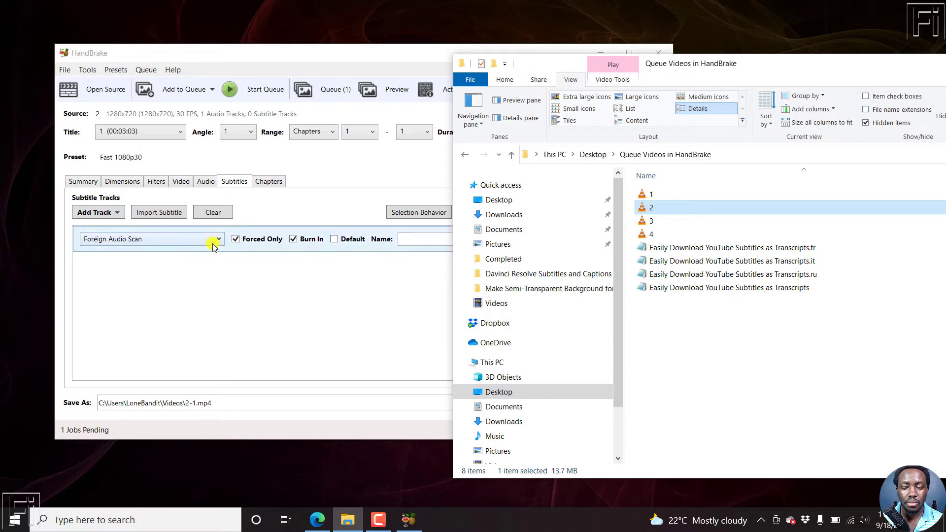
click(249, 305)
- Check video 2's Summary and Dimensions, ending on its Subtitles tab
click(83, 181)
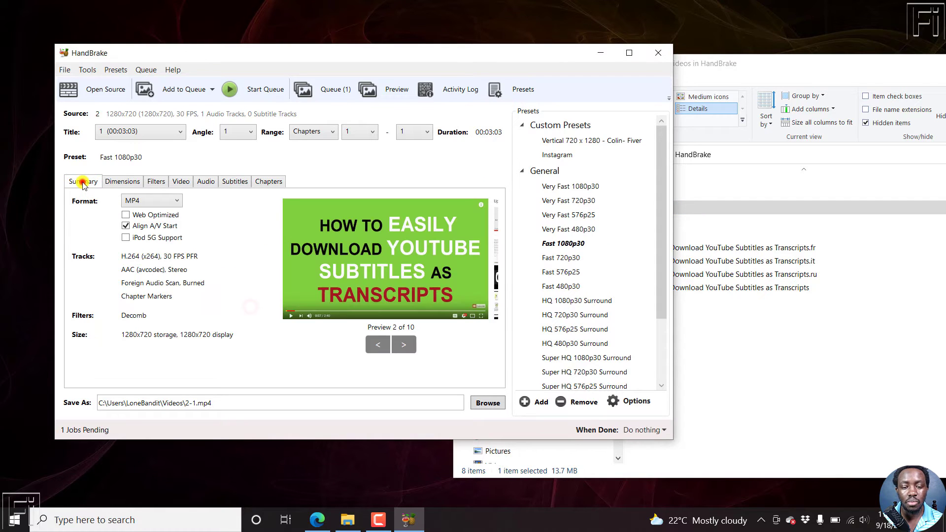
click(136, 180)
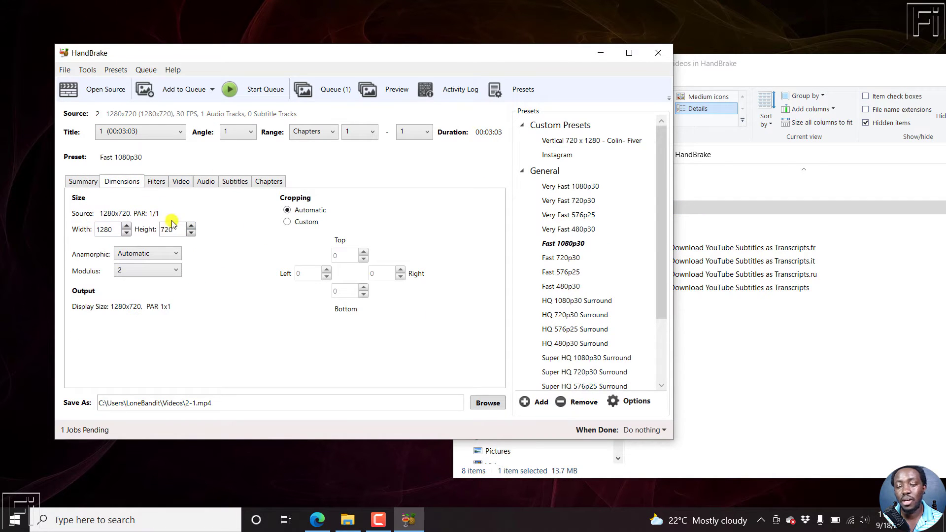
click(230, 182)
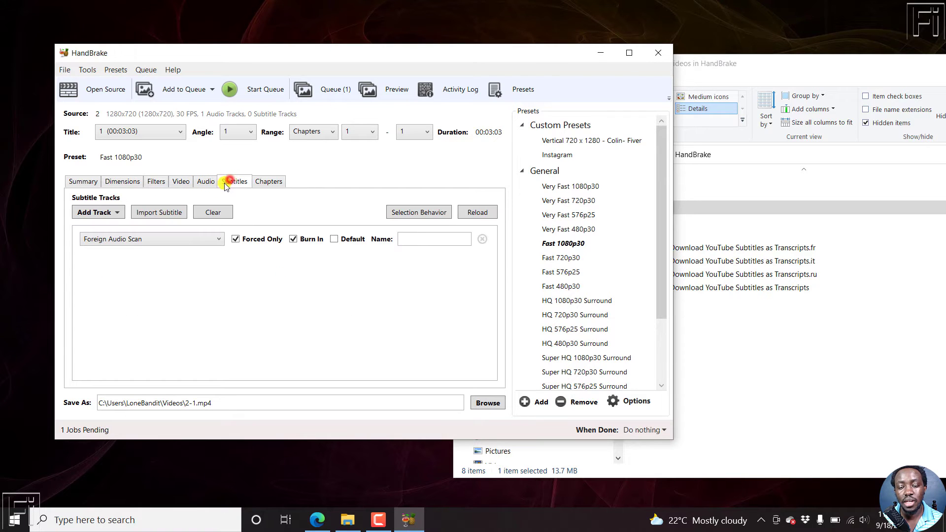
- Import Transcripts.it for video 2, set its language to Italiano and burn it in
click(159, 211)
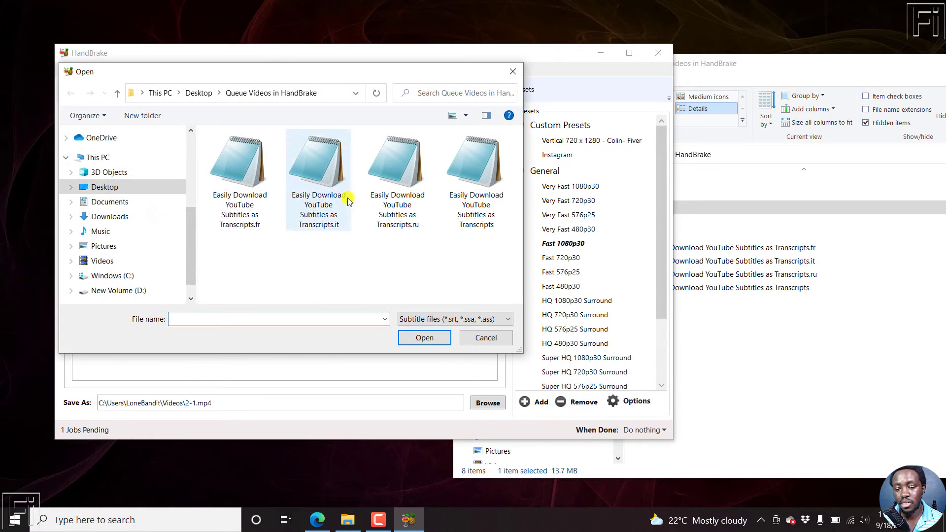
click(327, 203)
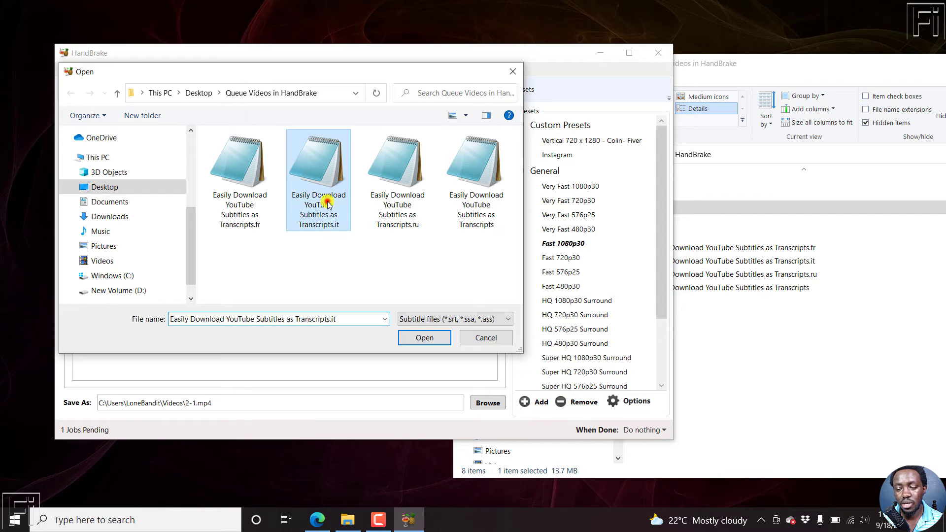
click(424, 338)
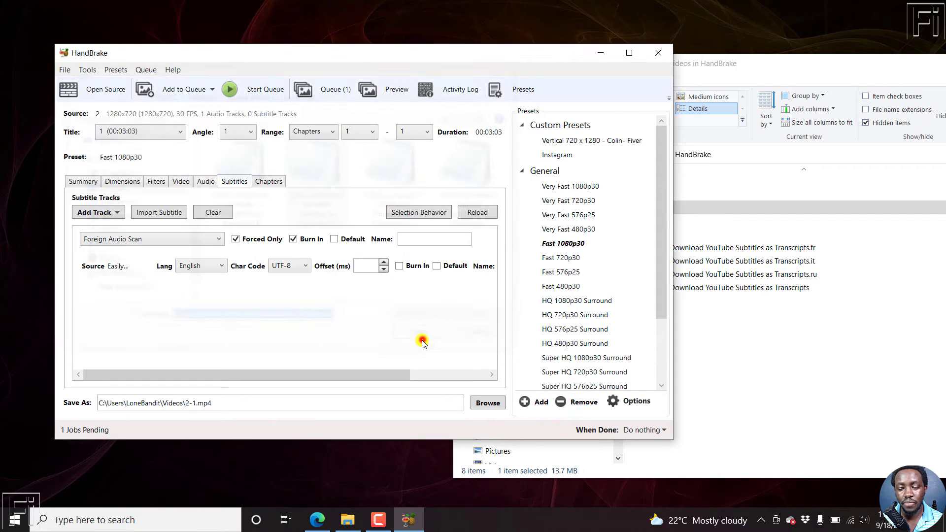
click(208, 271)
scroll(208, 270, down, 1)
key(Down)
key(Down)
key(Down)
key(Down)
key(Down)
key(Down)
key(Down)
key(Down)
key(Down)
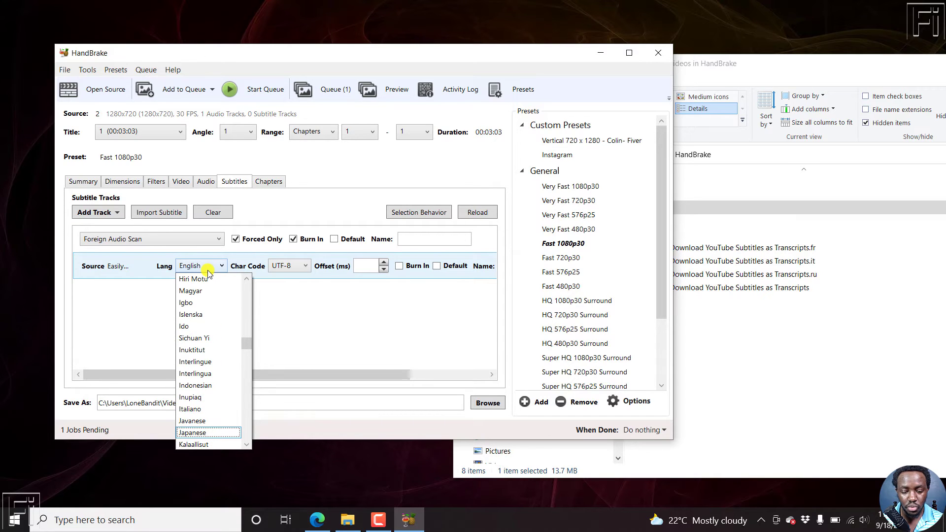
click(191, 408)
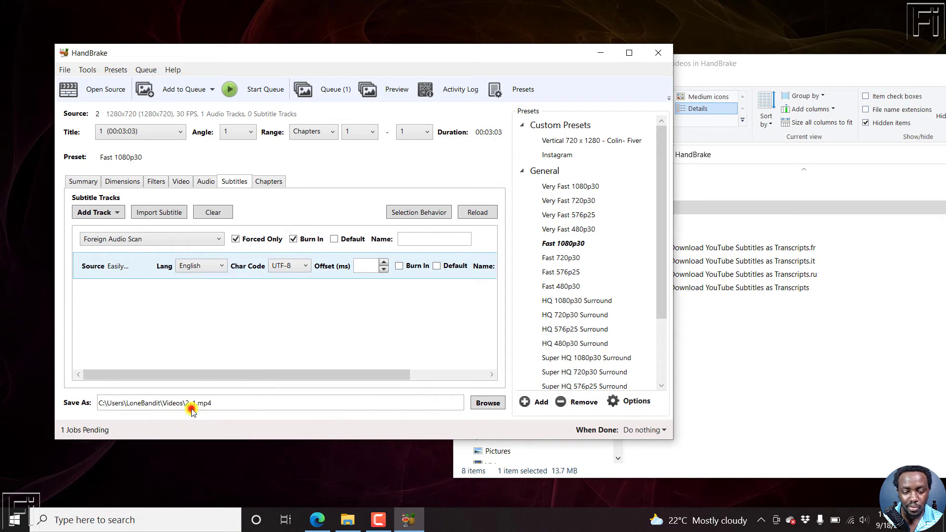
click(400, 267)
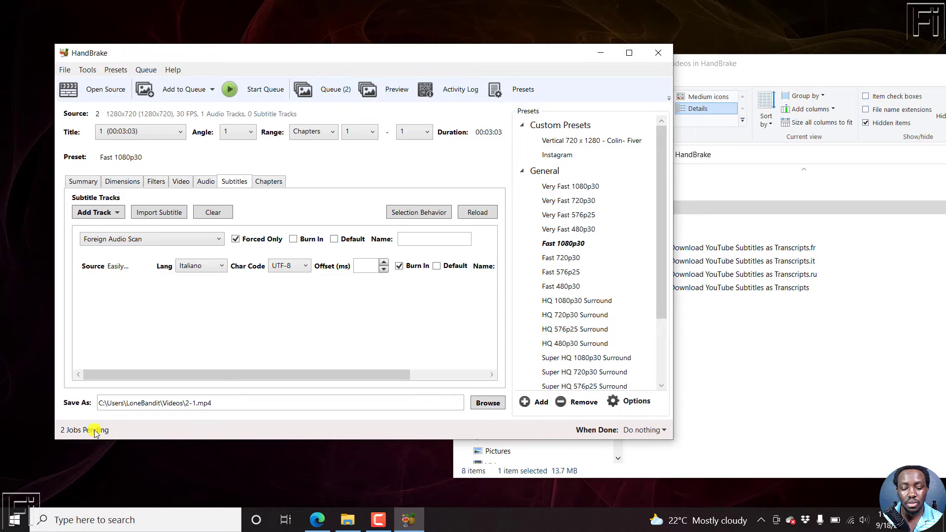
- Load video 3 from the folder as HandBrake's new source, output 3-1.mp4
click(92, 83)
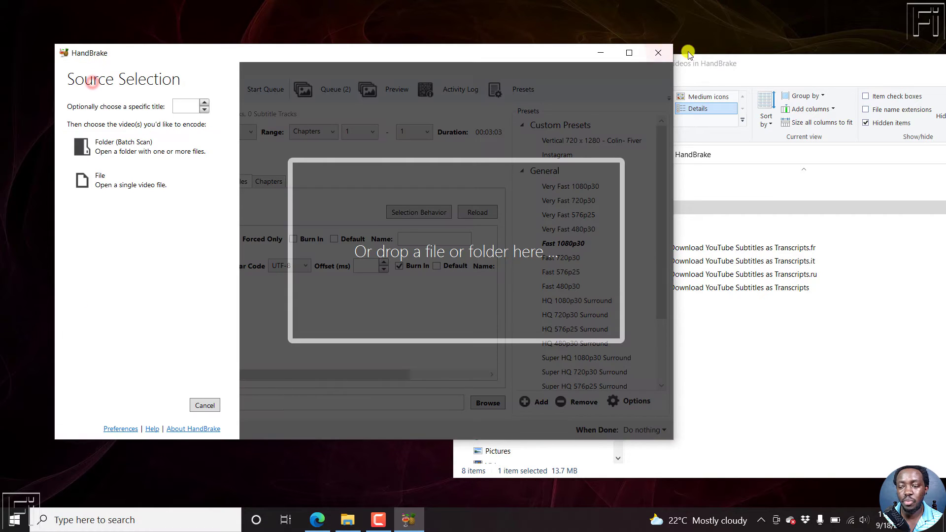
click(732, 53)
click(663, 219)
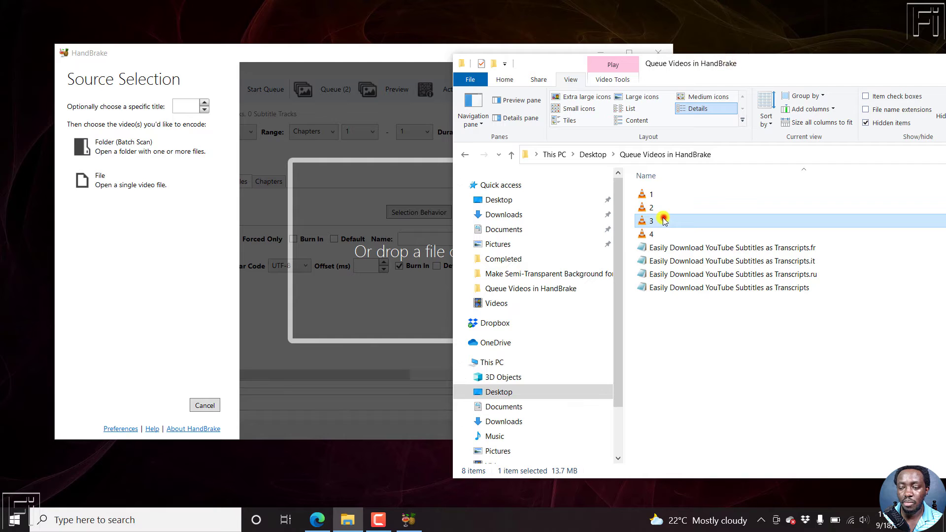
drag(658, 222, 422, 249)
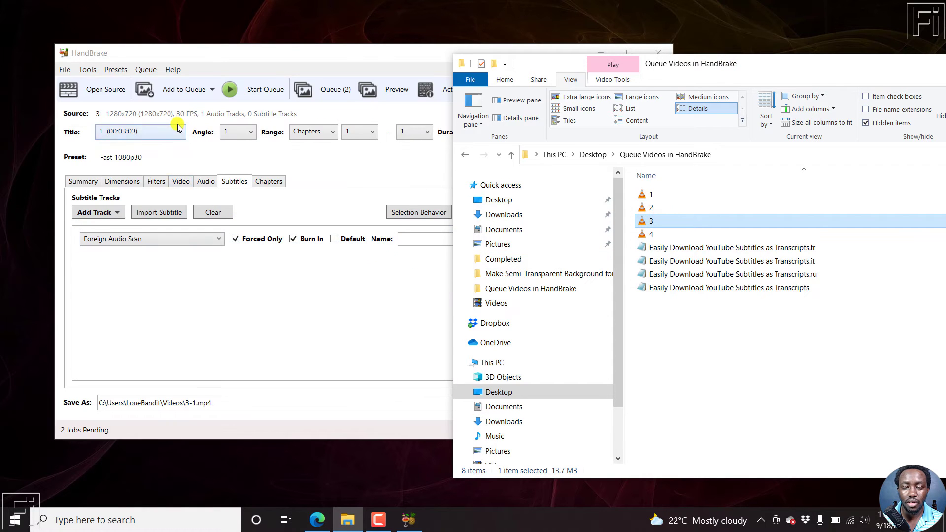
click(205, 52)
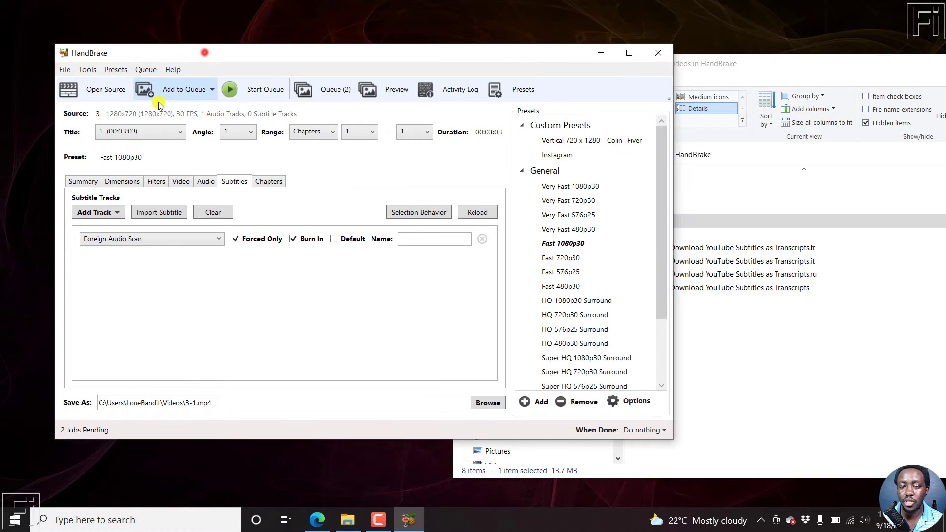
- Look over video 3's Summary, Dimensions, Video, Audio and Chapters settings
click(79, 181)
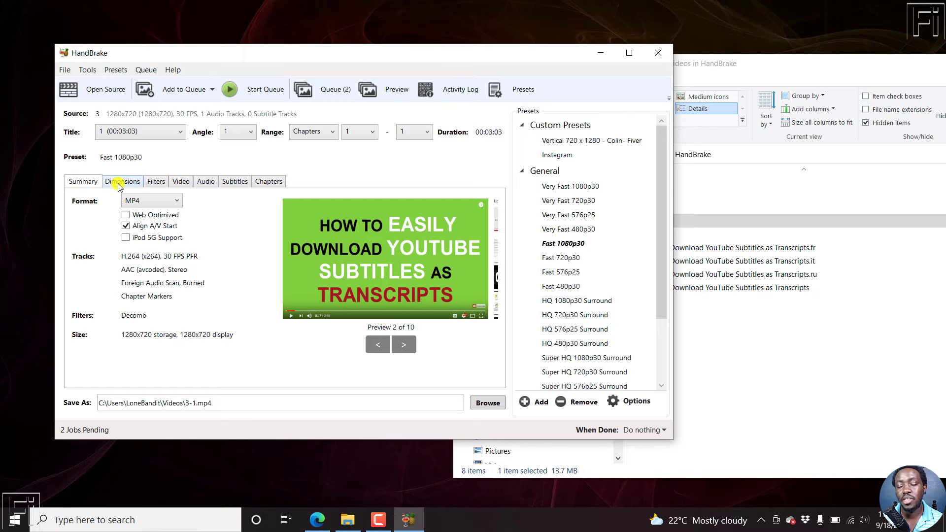
click(118, 183)
click(182, 182)
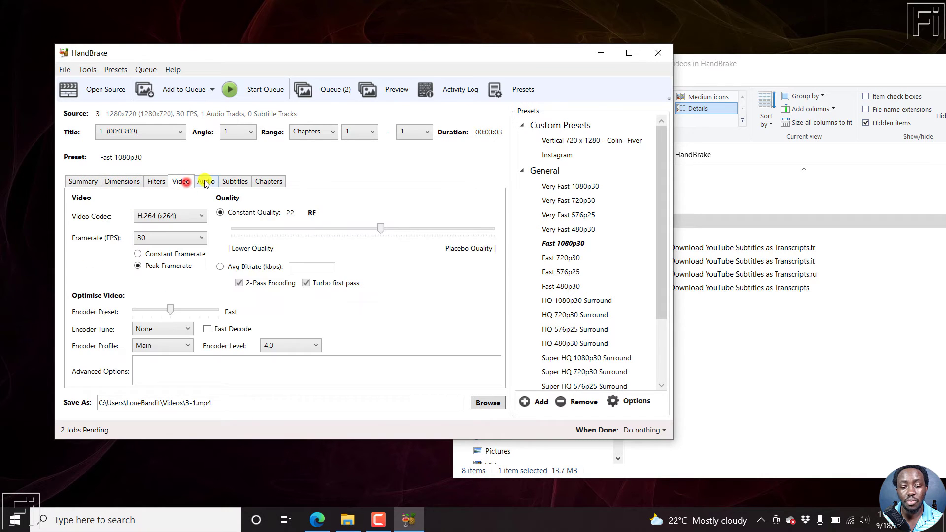
click(206, 182)
click(256, 181)
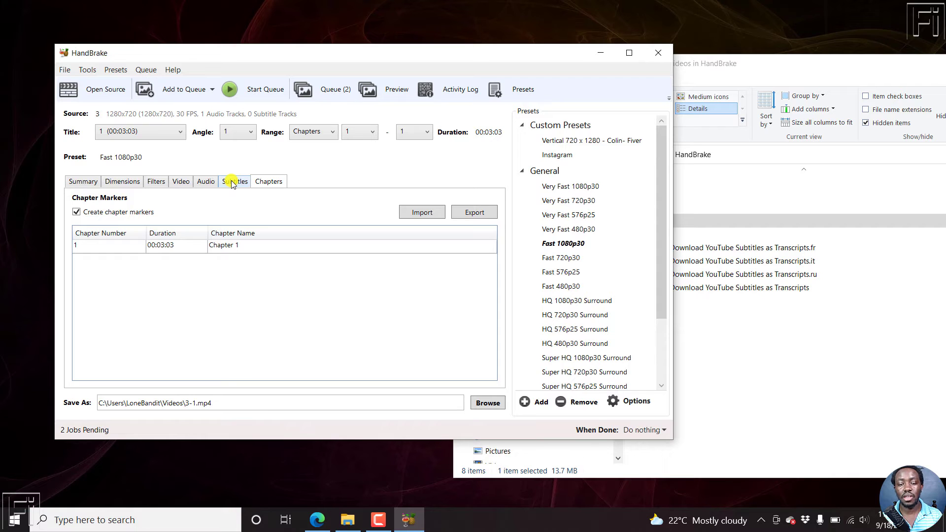
- Import Transcripts.ru as a burned-in Russian subtitle track and queue video 3
click(233, 182)
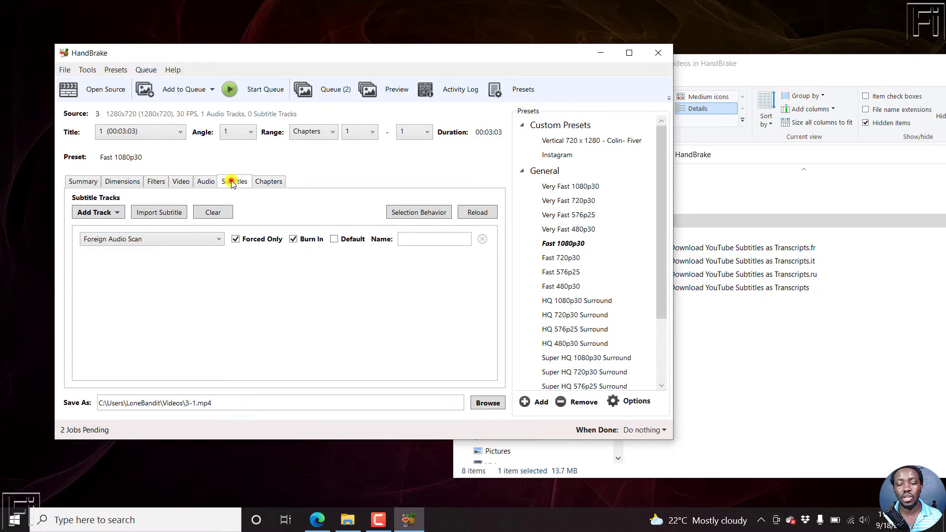
click(162, 214)
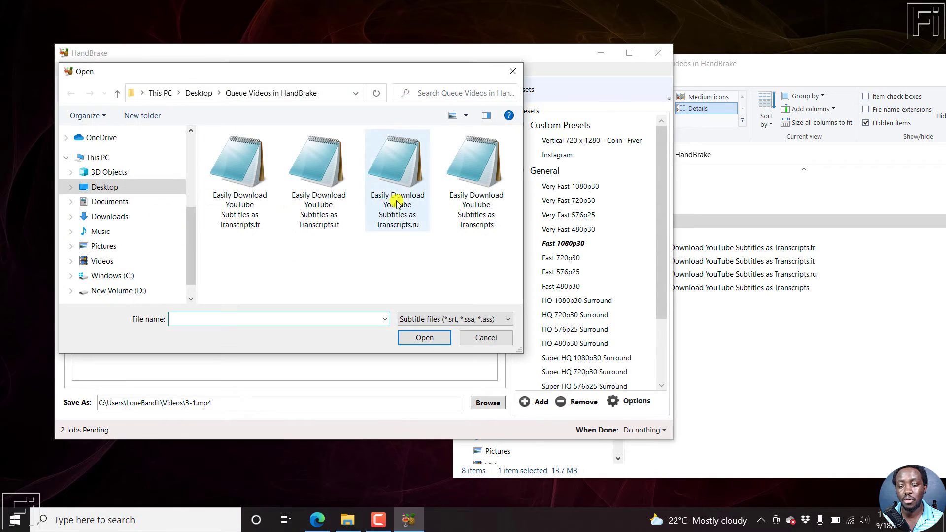
click(399, 202)
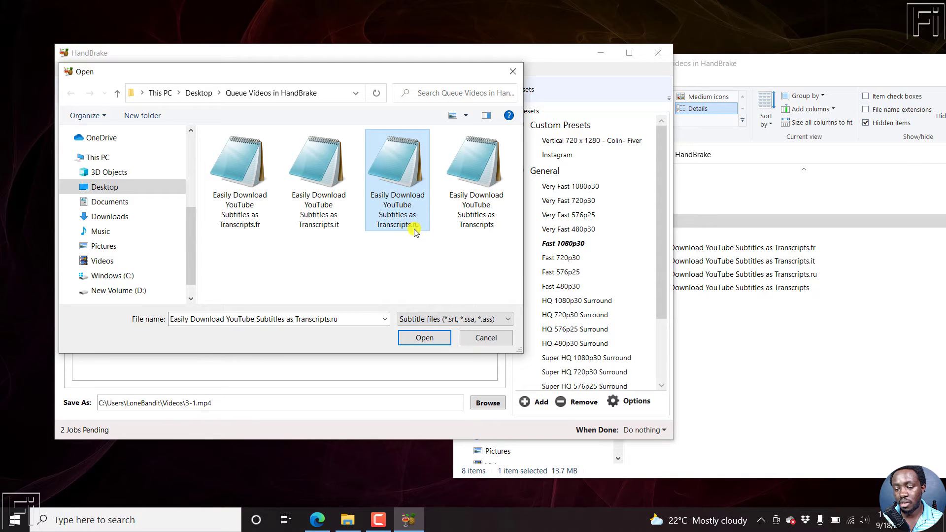
click(424, 338)
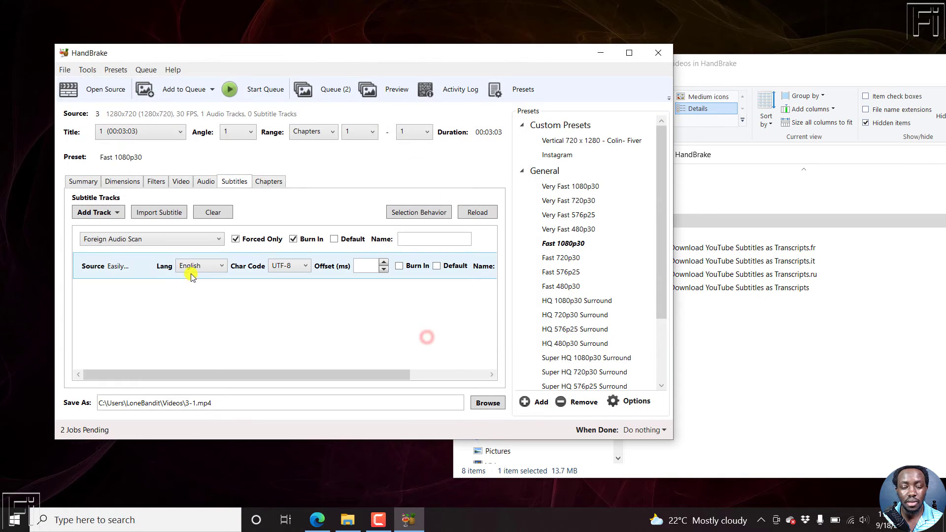
click(202, 265)
key(r)
key(Down)
key(Down)
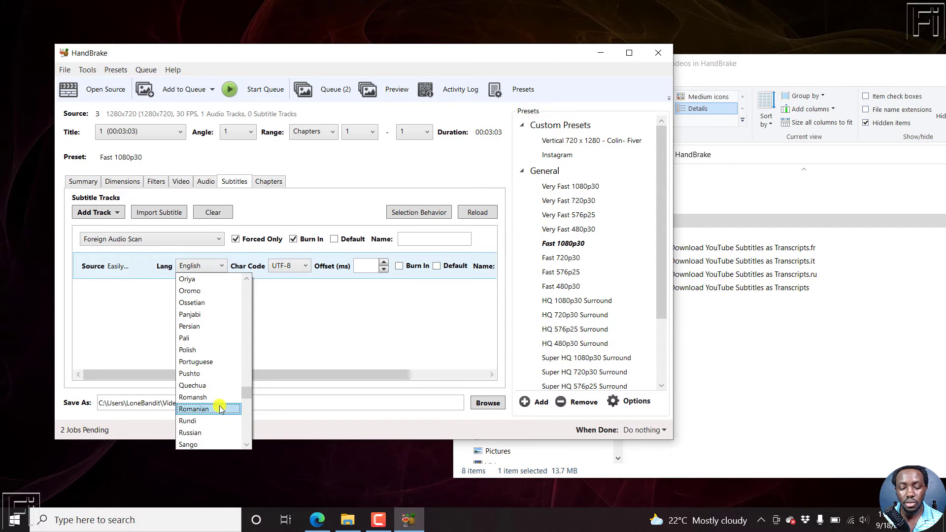
click(192, 433)
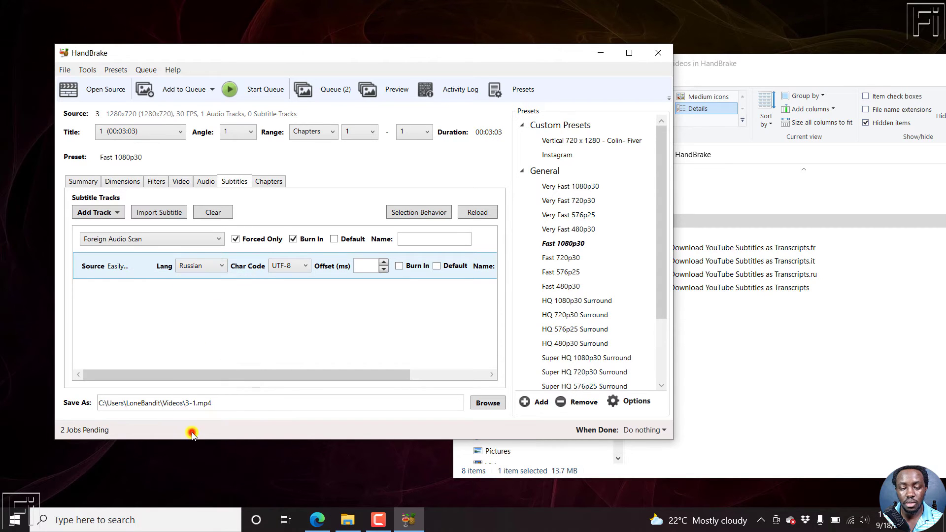
click(402, 268)
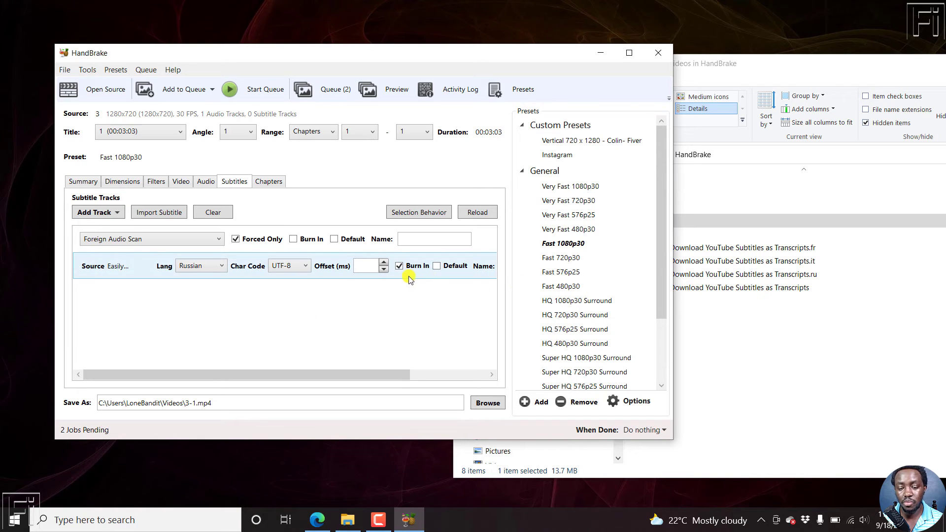
click(174, 90)
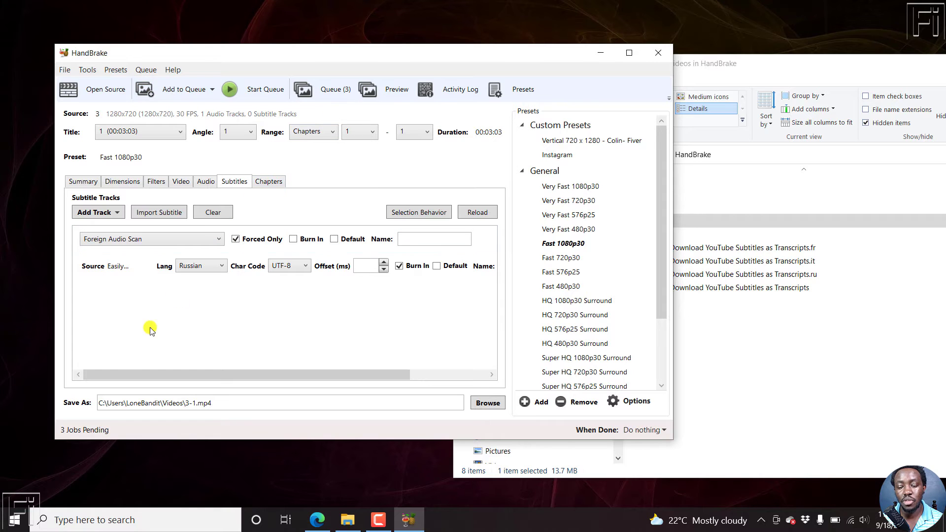
- Load video 4 from the folder as HandBrake's new source
click(100, 87)
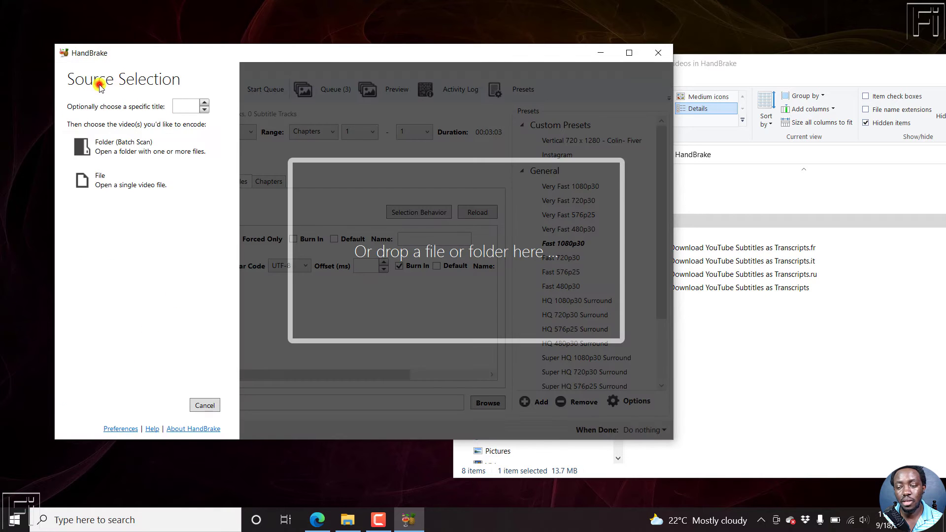
click(704, 64)
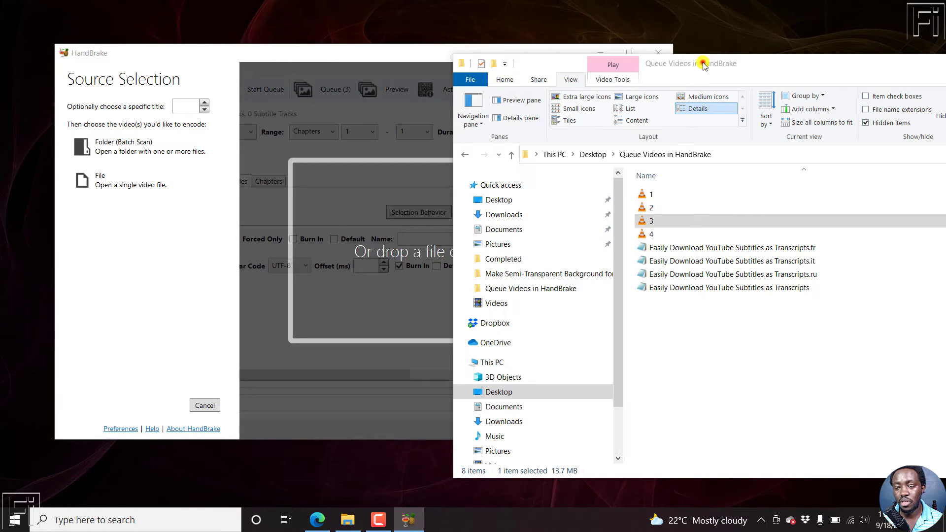
click(647, 235)
drag(658, 235, 406, 256)
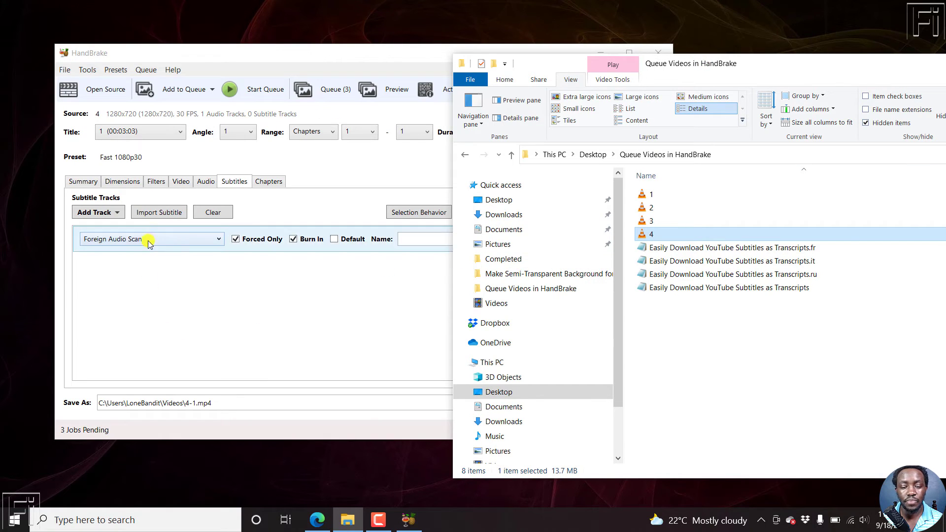
click(291, 203)
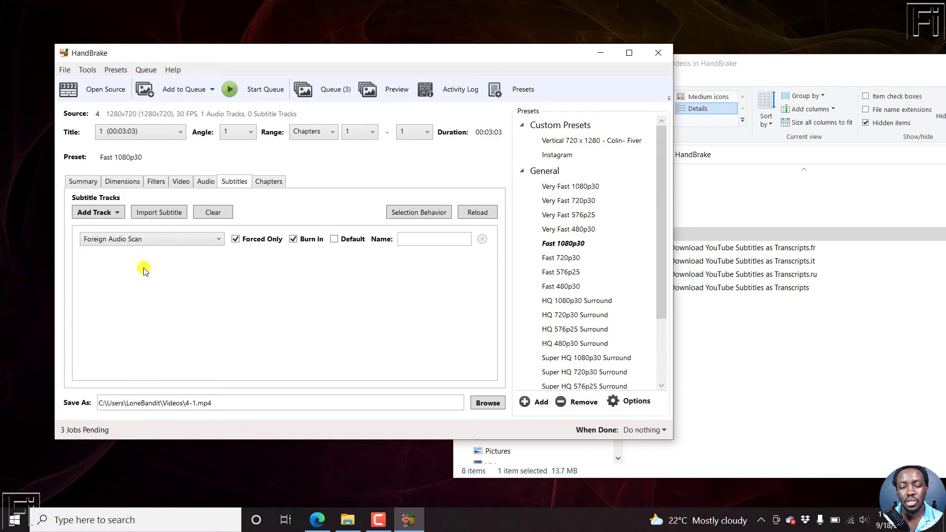
- Import the plain 'Easily Download YouTube Subtitles as Transcripts' file and burn it into video 4
click(177, 211)
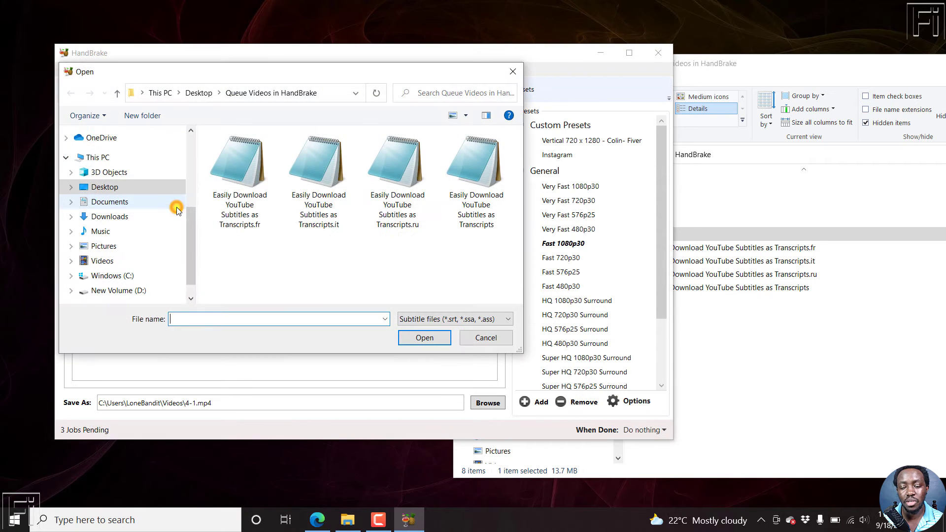
click(474, 178)
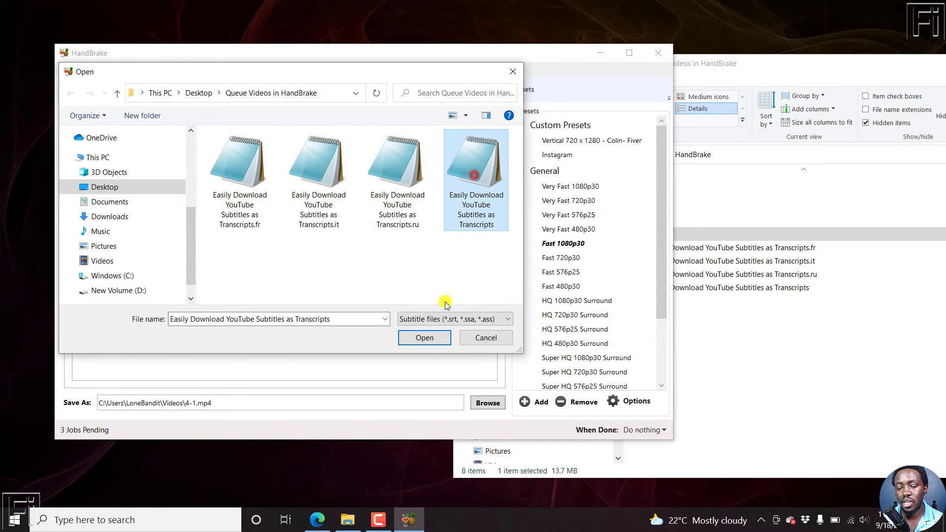
click(425, 338)
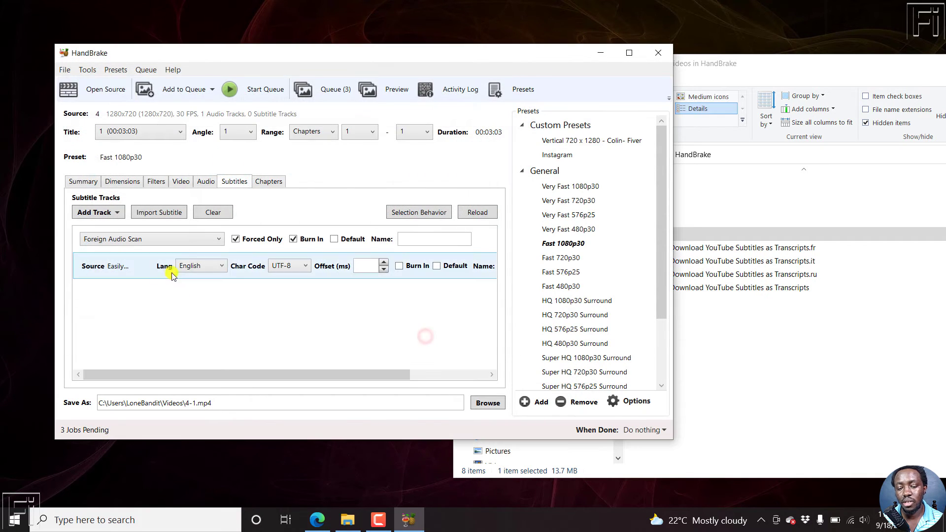
click(399, 267)
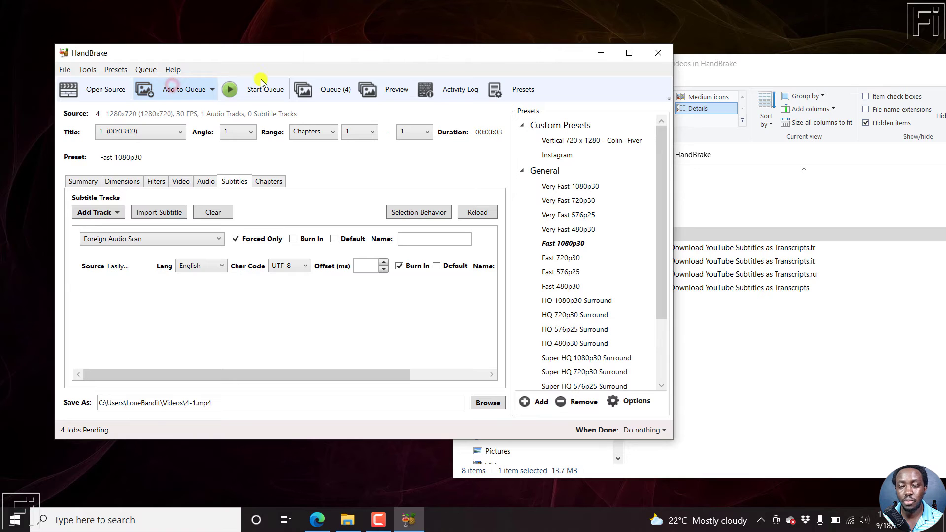
- Minimize File Explorer, maximize HandBrake, and show the Queue listing four pending jobs
right_click(784, 63)
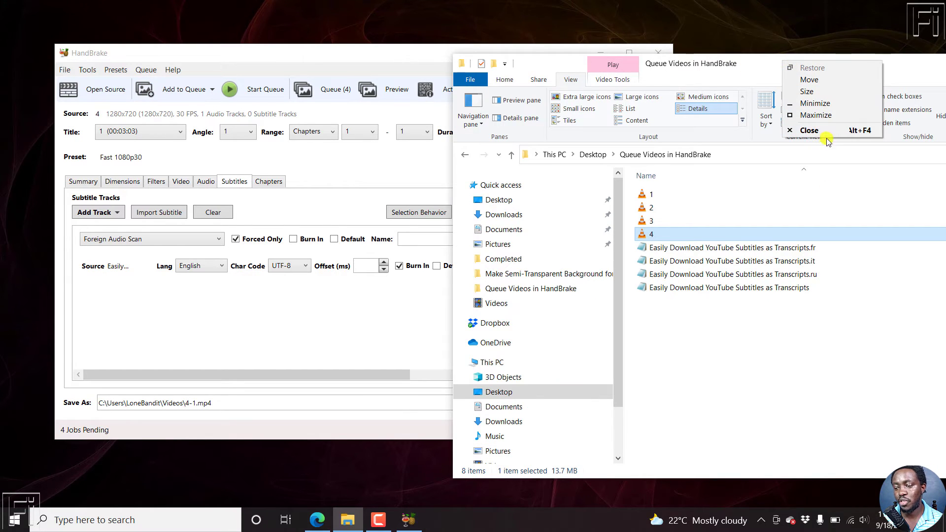
click(832, 104)
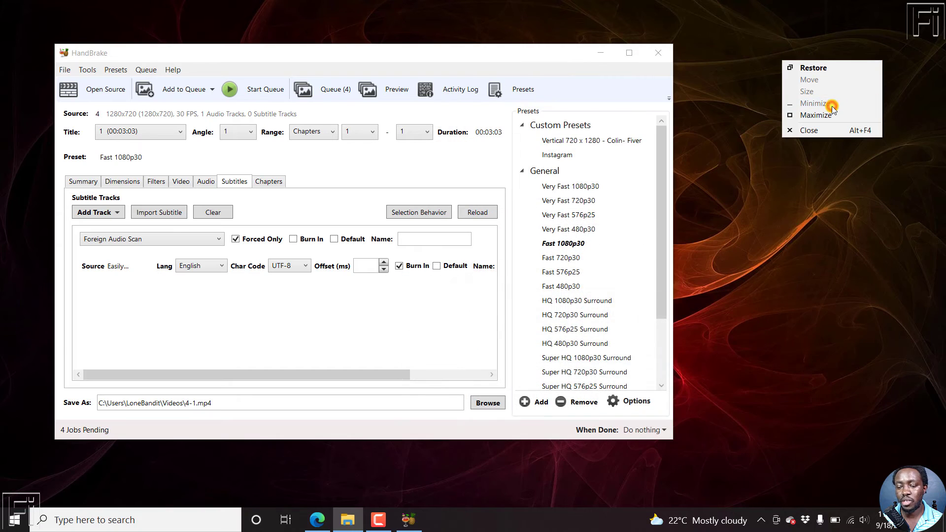
click(710, 181)
click(630, 54)
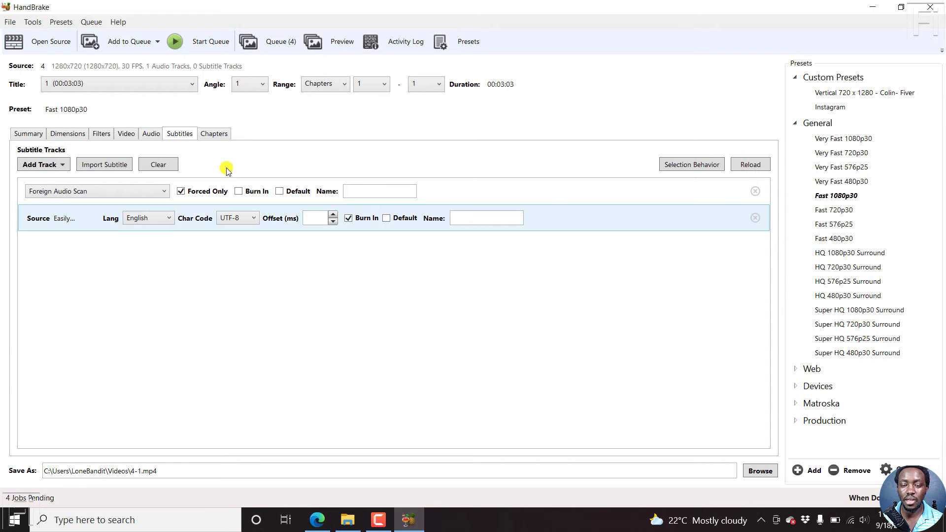
click(280, 43)
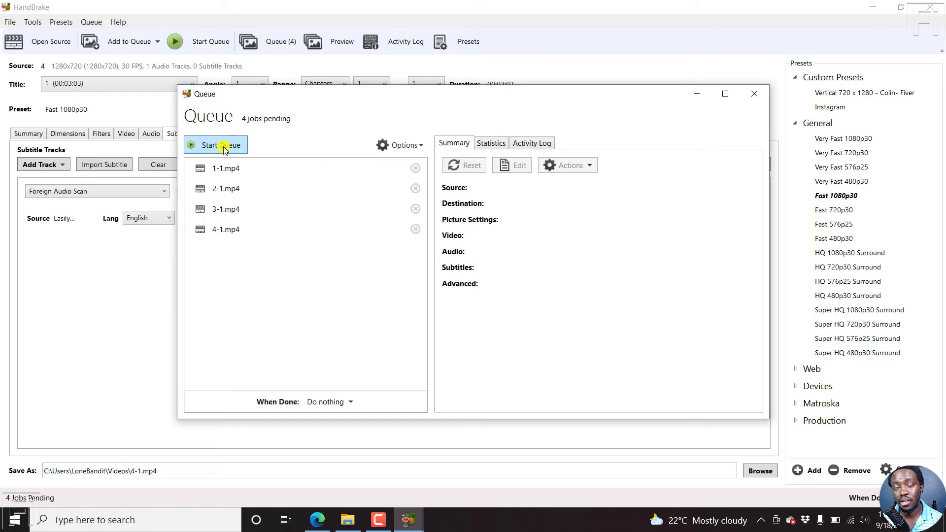
- Show the Queue window's Options list for retry, reset, clear, import and export
click(424, 147)
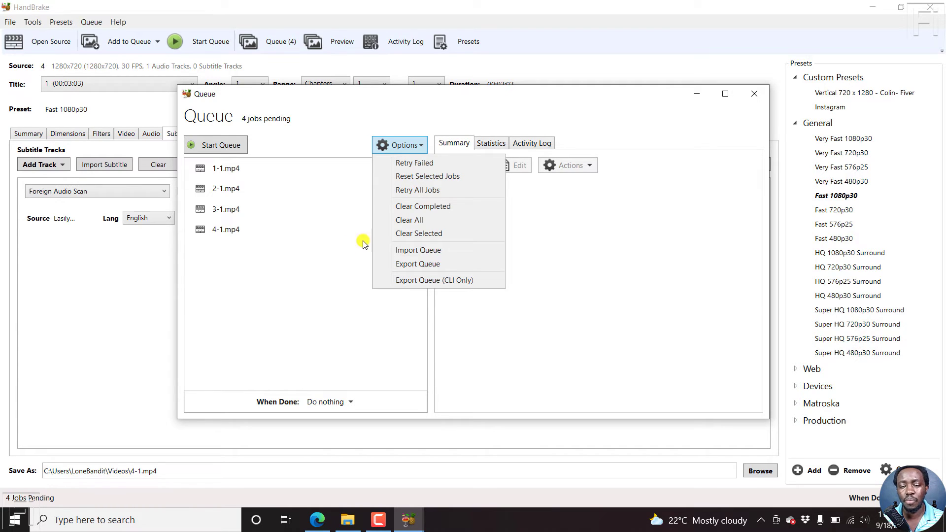
- Close the queue options and glance through the Statistics, Activity Log and Summary tabs
click(550, 102)
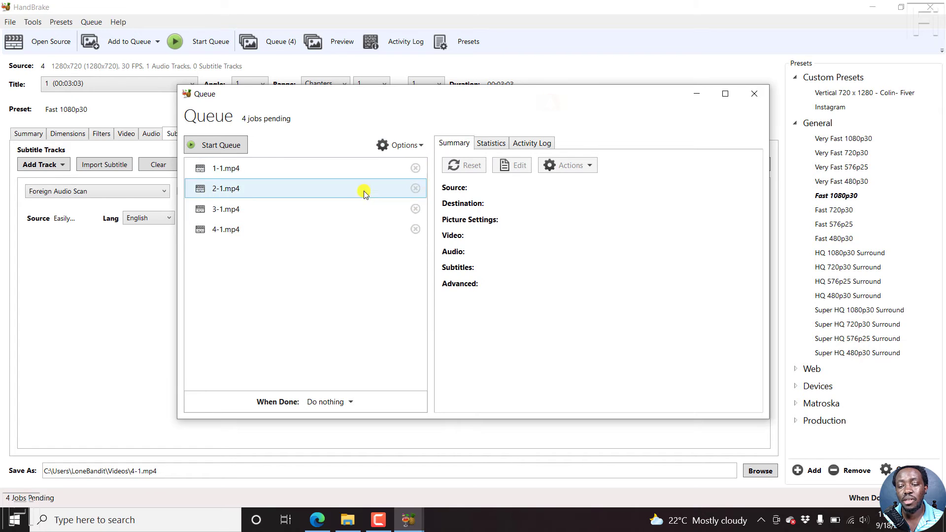
click(493, 143)
click(537, 143)
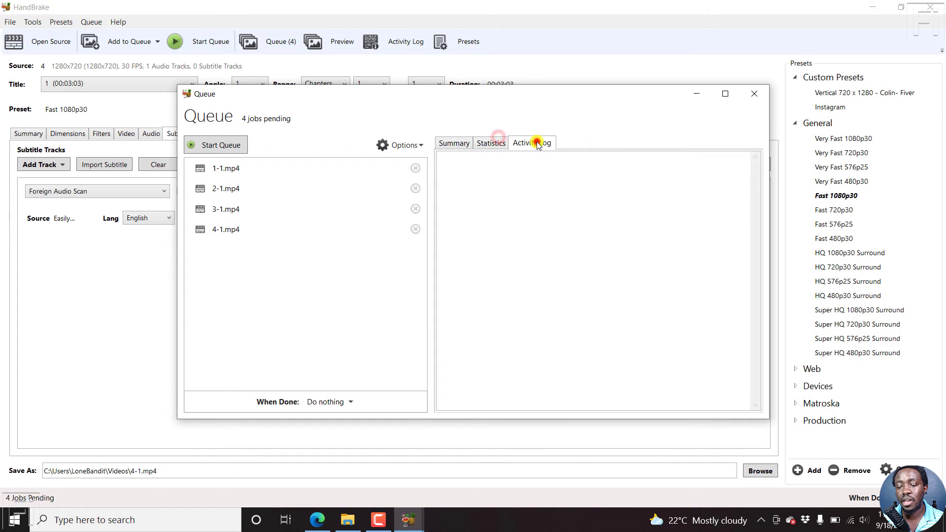
click(443, 143)
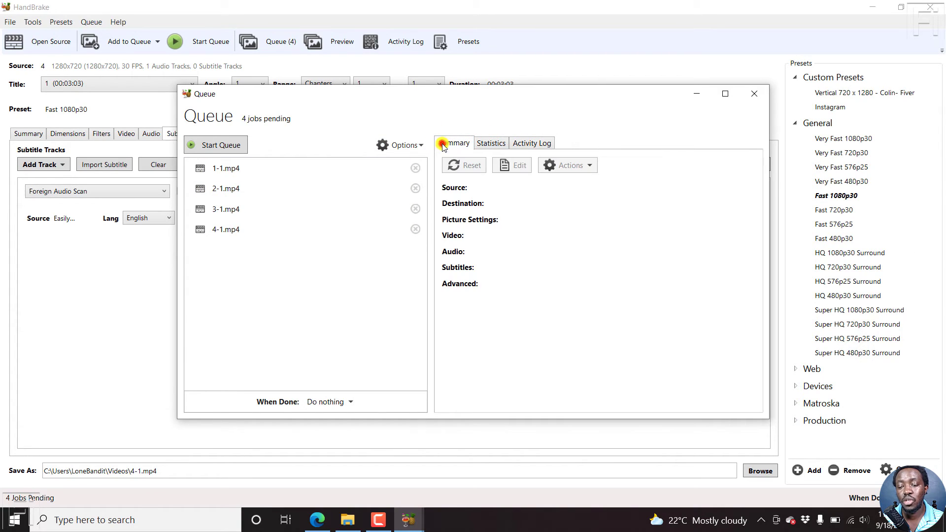
- Inspect job 1-1.mp4's actions, statistics and activity log, ending on its French-subtitle summary
click(253, 169)
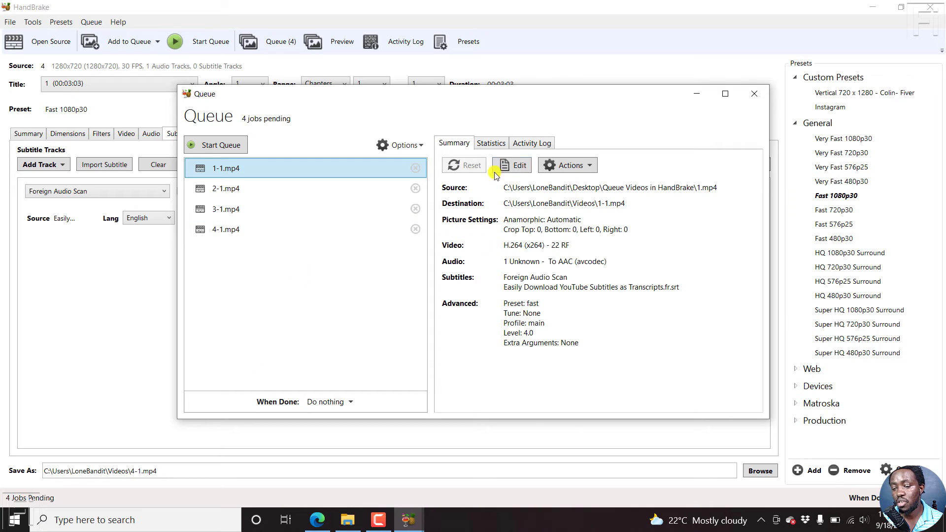
click(594, 166)
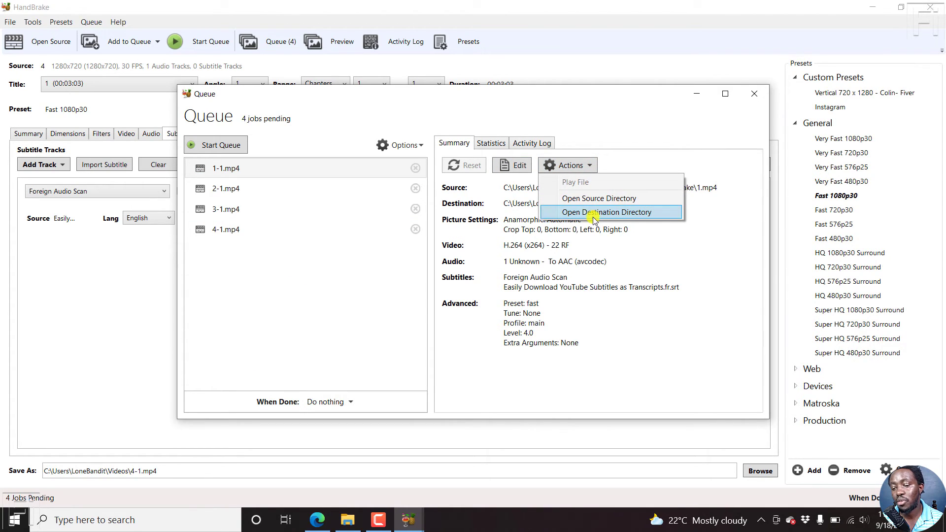
click(650, 132)
click(490, 144)
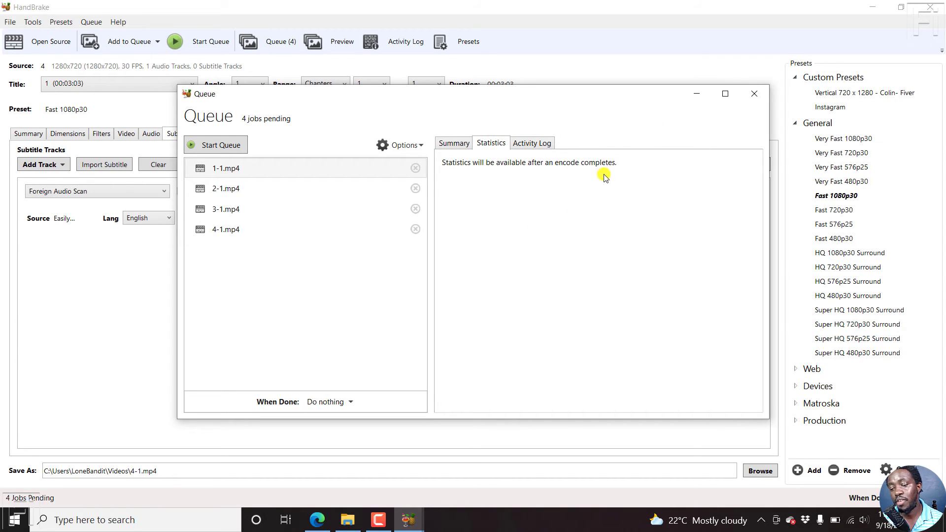
click(540, 144)
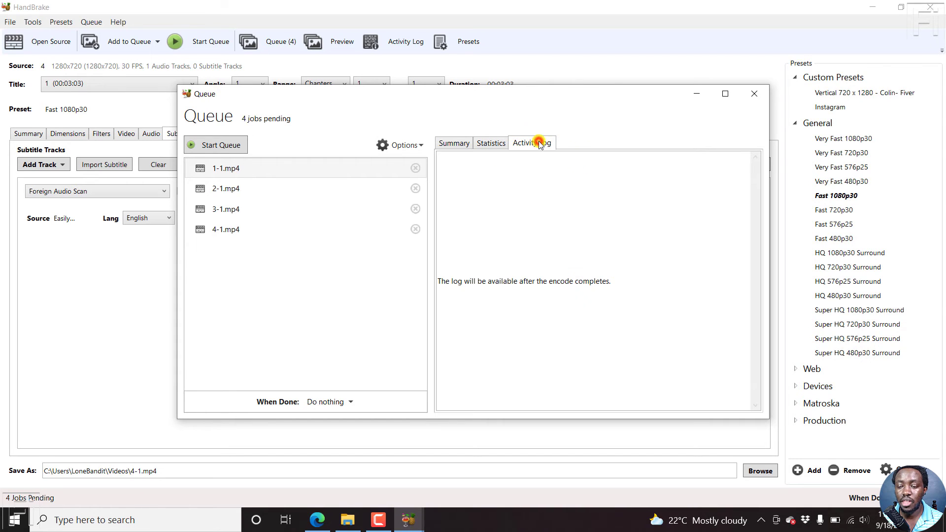
click(453, 146)
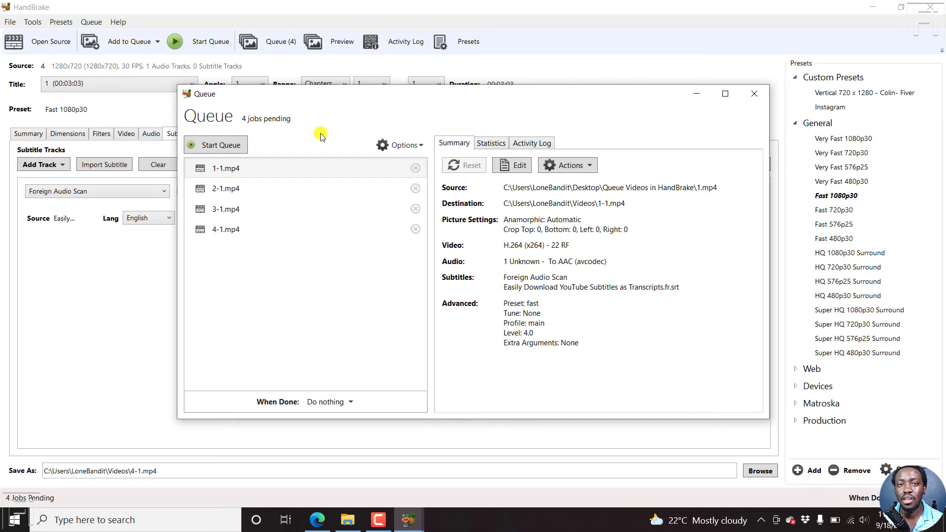
click(354, 403)
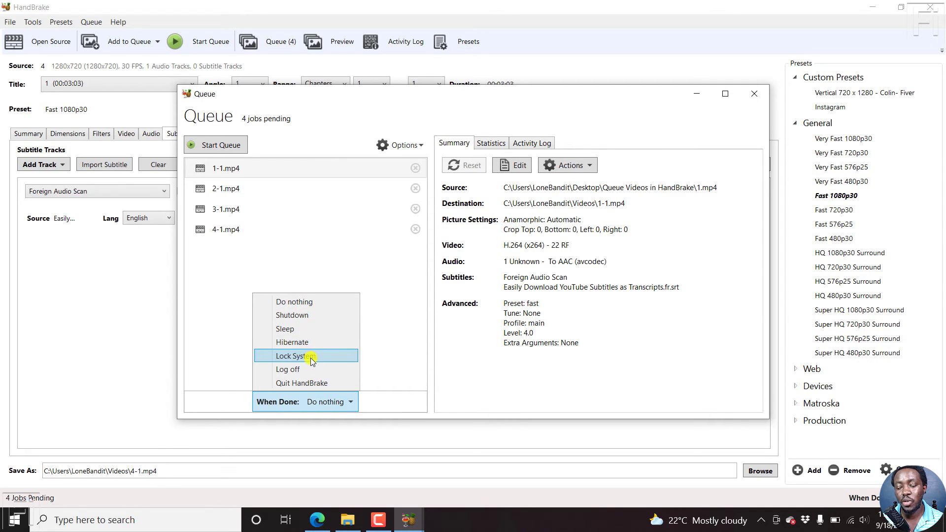
click(406, 363)
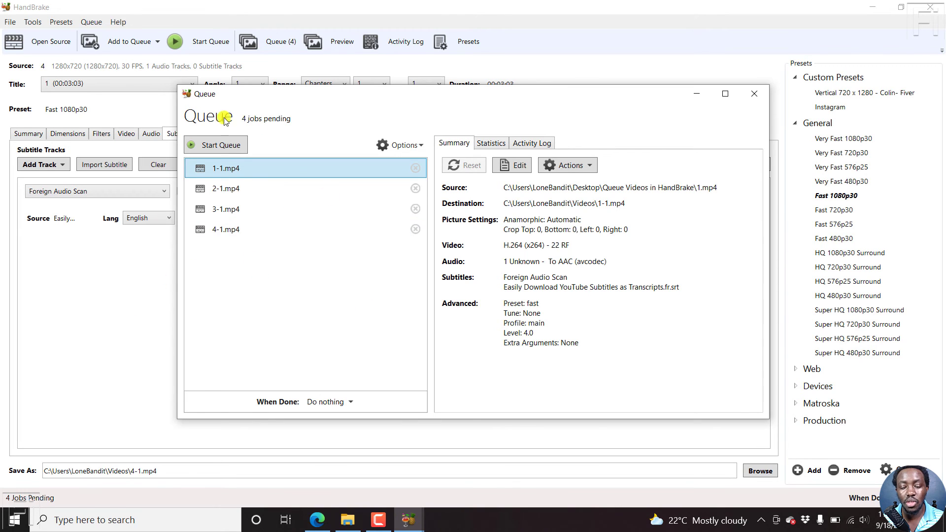
- Start the queue, then monitor 1-1.mp4's encode via the Statistics, Activity Log and Summary tabs
click(227, 145)
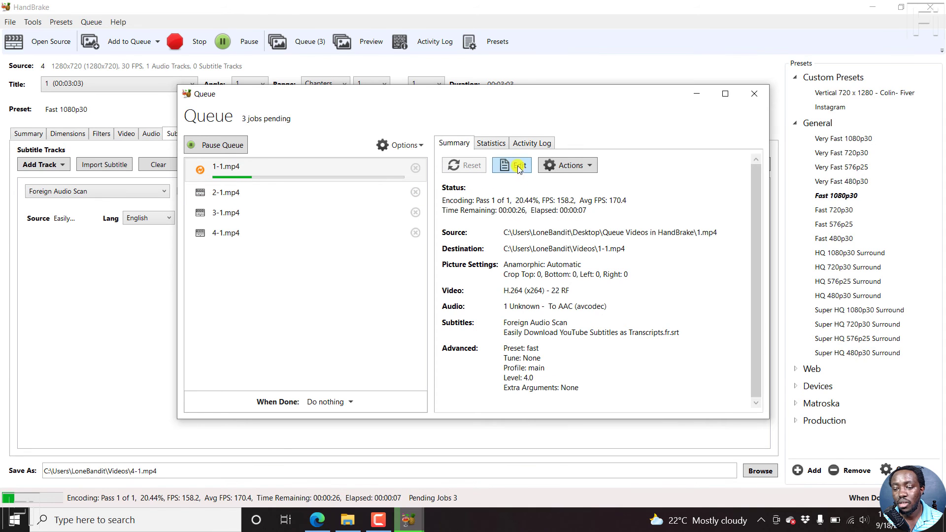
click(491, 143)
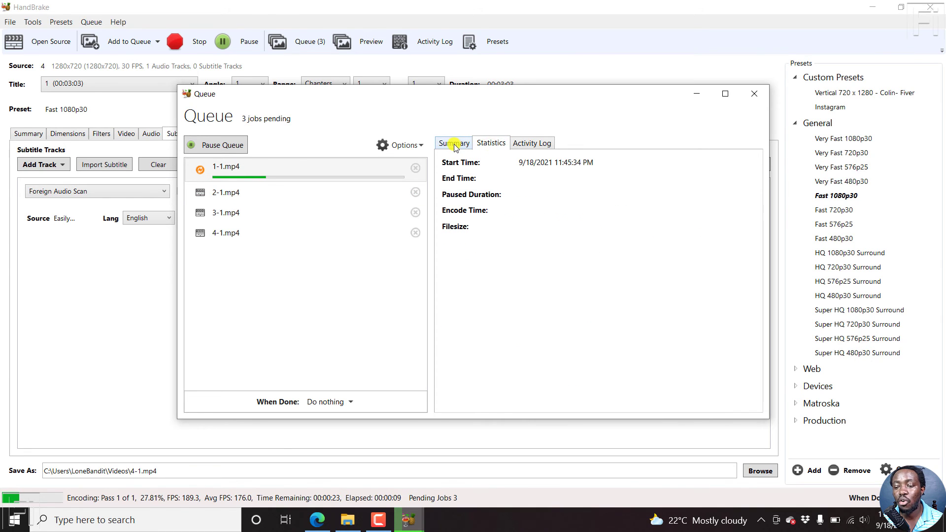
click(455, 144)
click(489, 143)
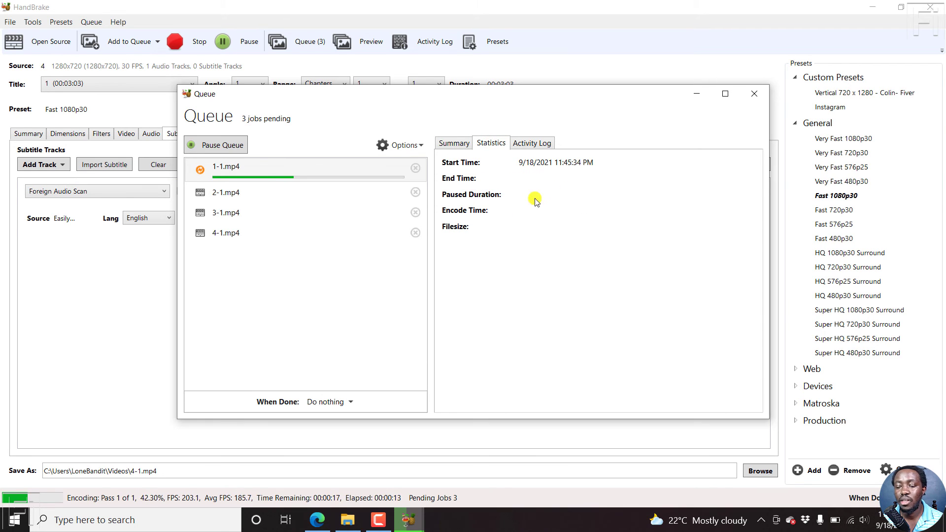
click(540, 143)
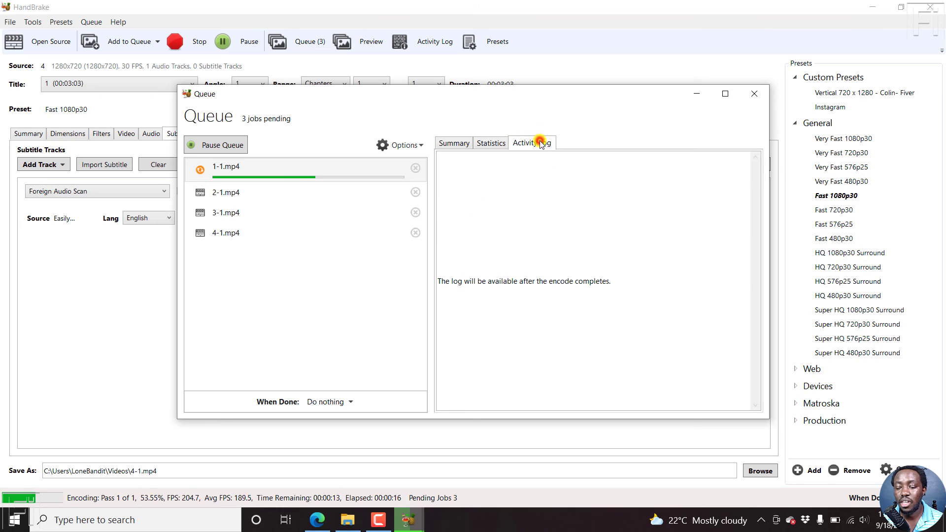
click(456, 143)
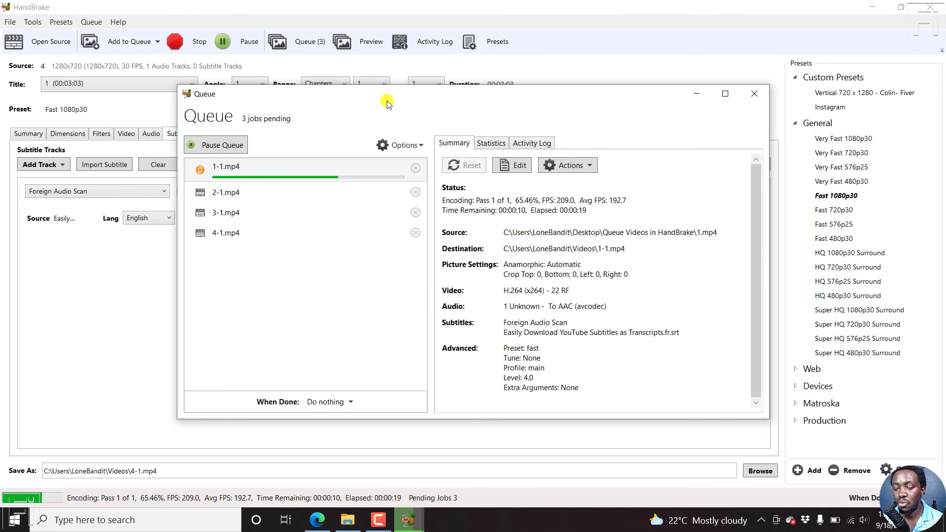